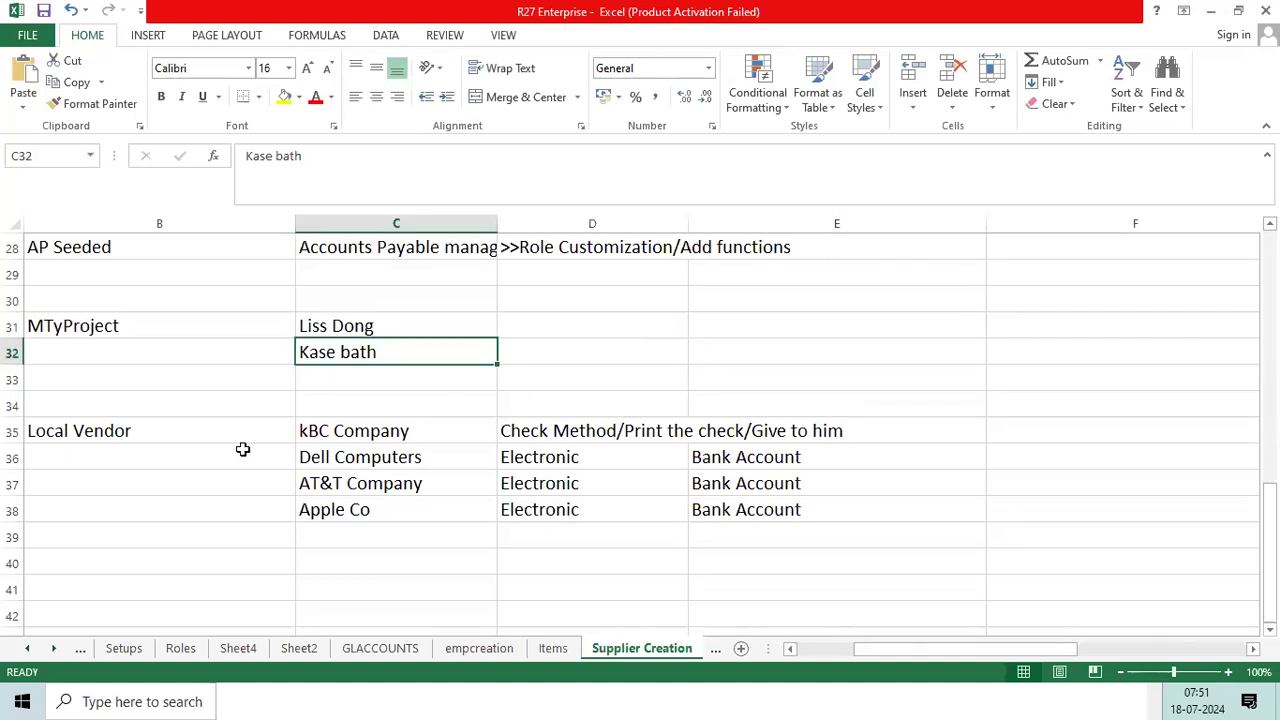
Review the kBC Company row under Local Vendor and narrow column E slightly.
left_click(103, 437)
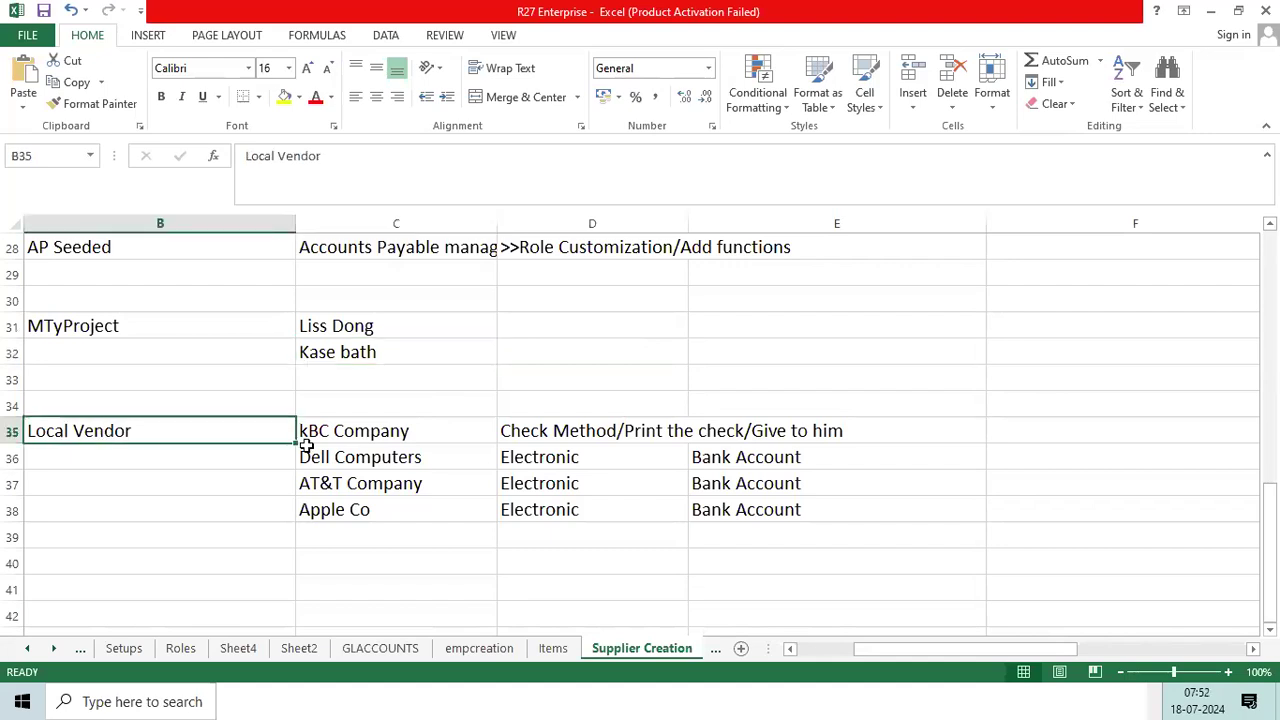
left_click(347, 435)
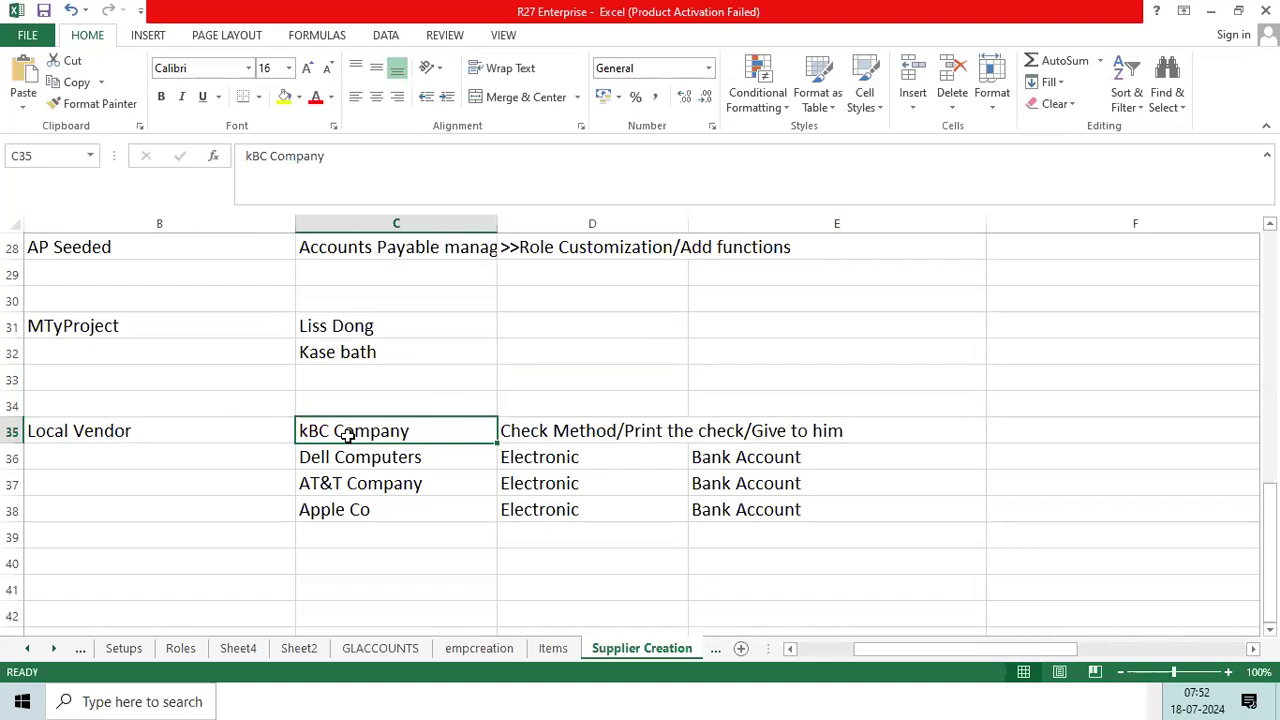
left_click(607, 432)
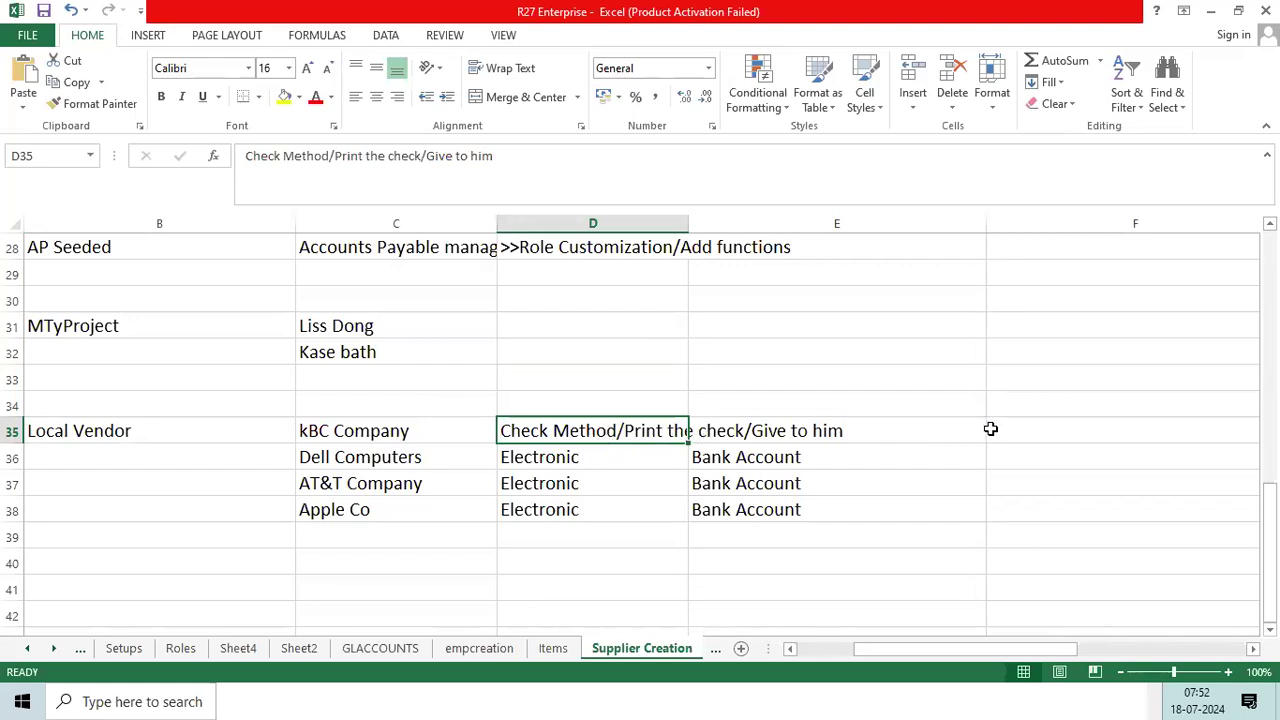
left_click_drag(984, 223, 915, 245)
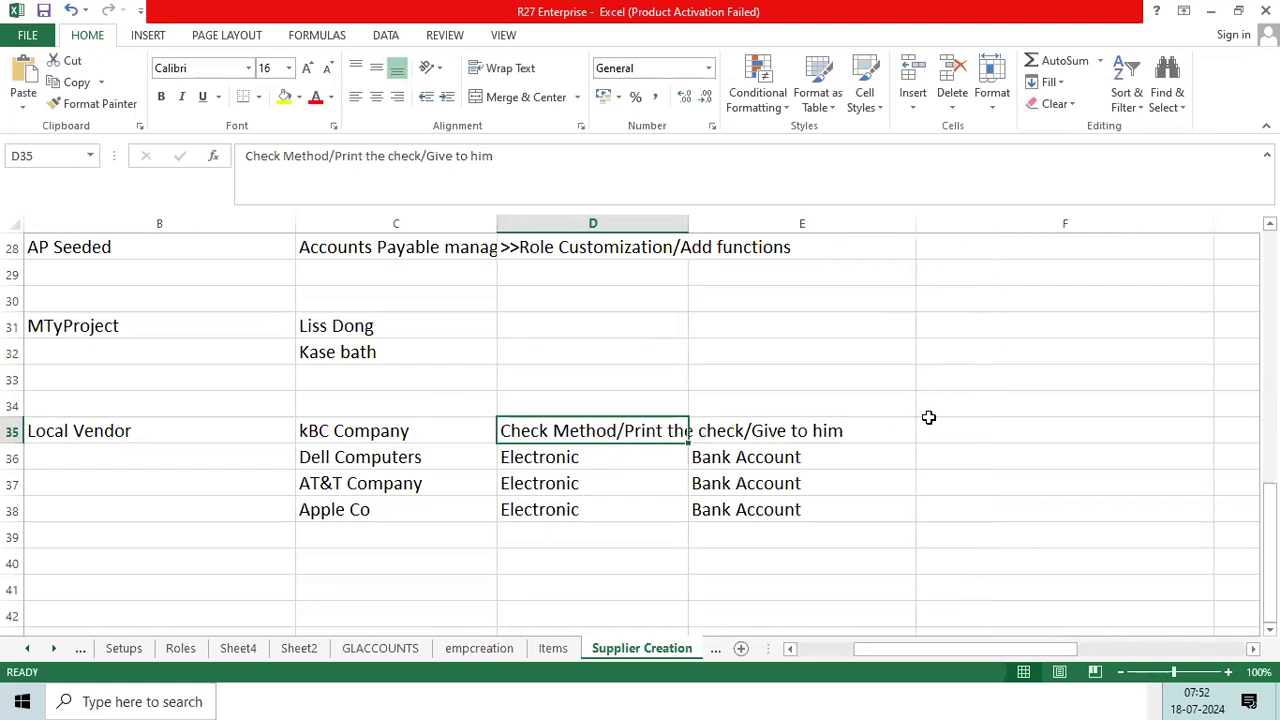
left_click(898, 430)
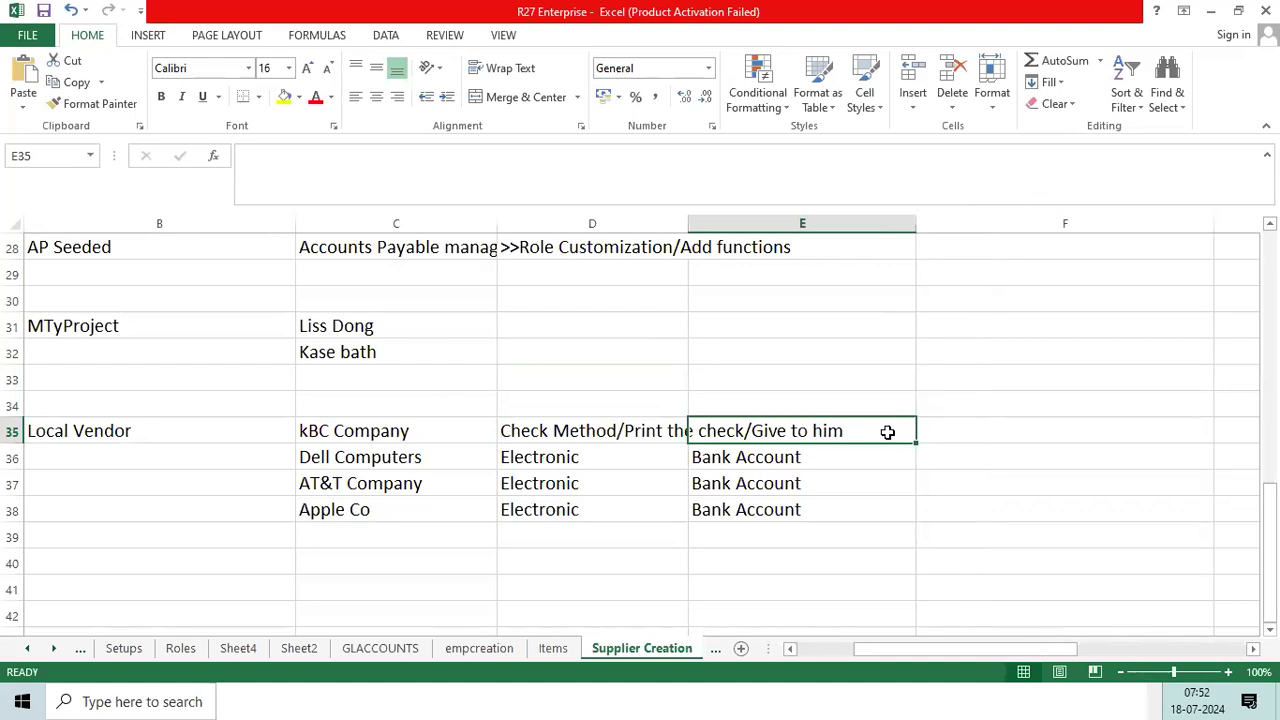
Examine the payment methods and bank account entries for Dell Computers, AT&T Company and Apple Co.
left_click_drag(371, 457, 757, 511)
left_click(400, 457)
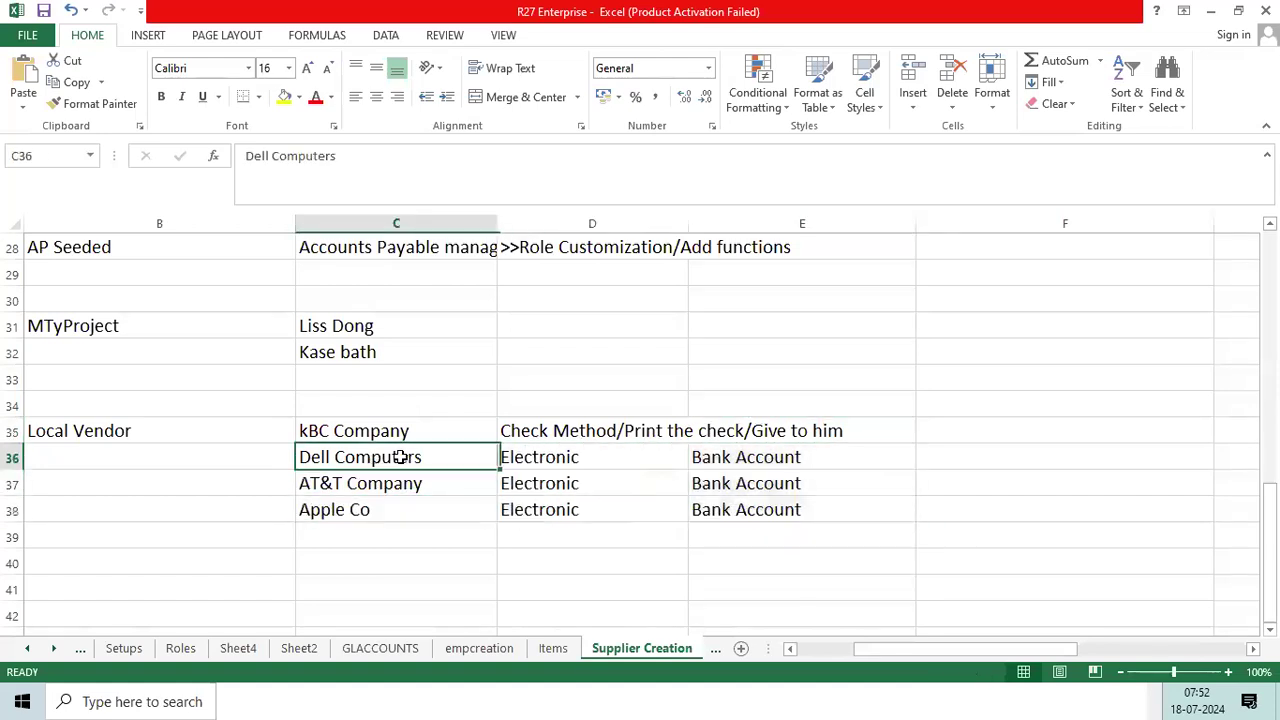
left_click(405, 484)
left_click(390, 512)
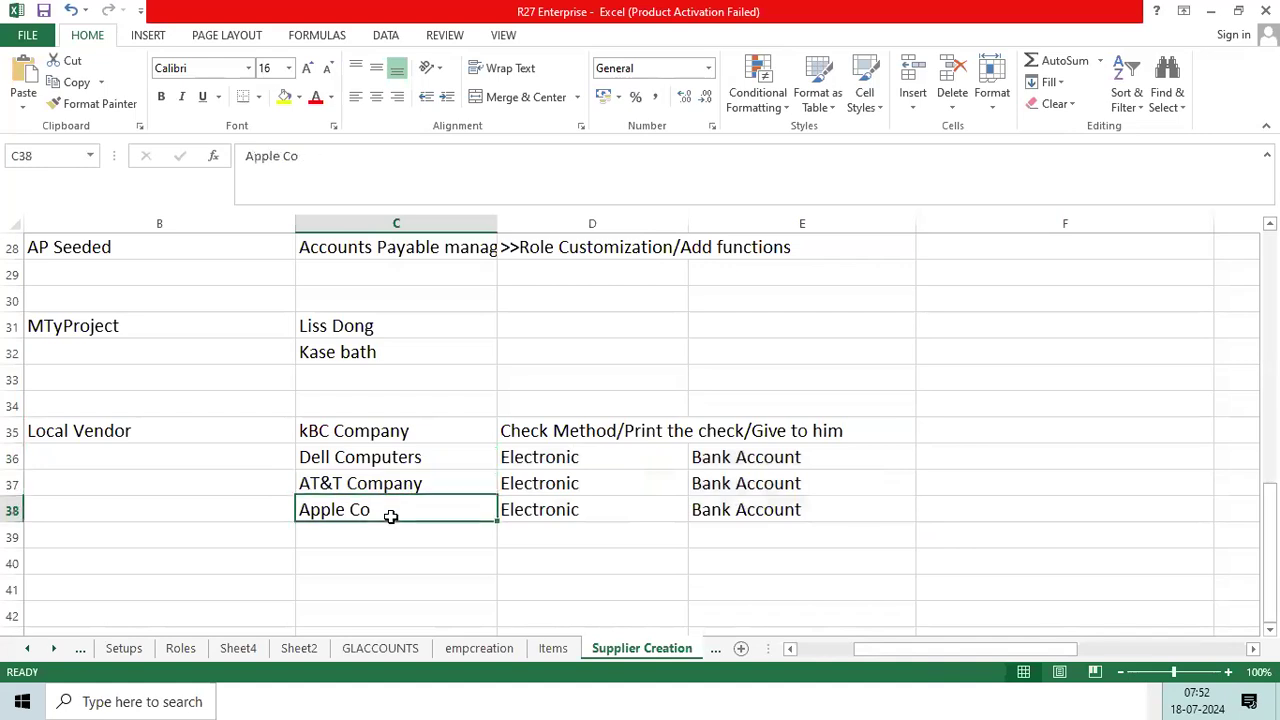
left_click_drag(531, 457, 530, 508)
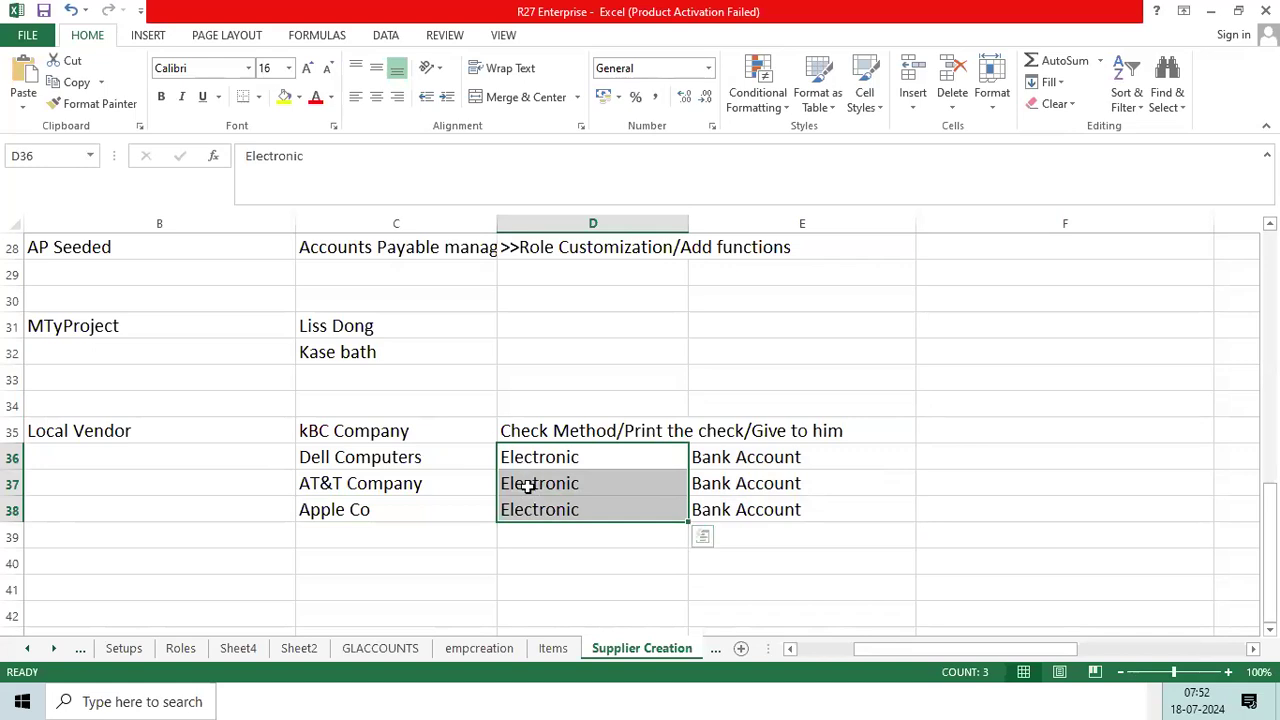
left_click(524, 509)
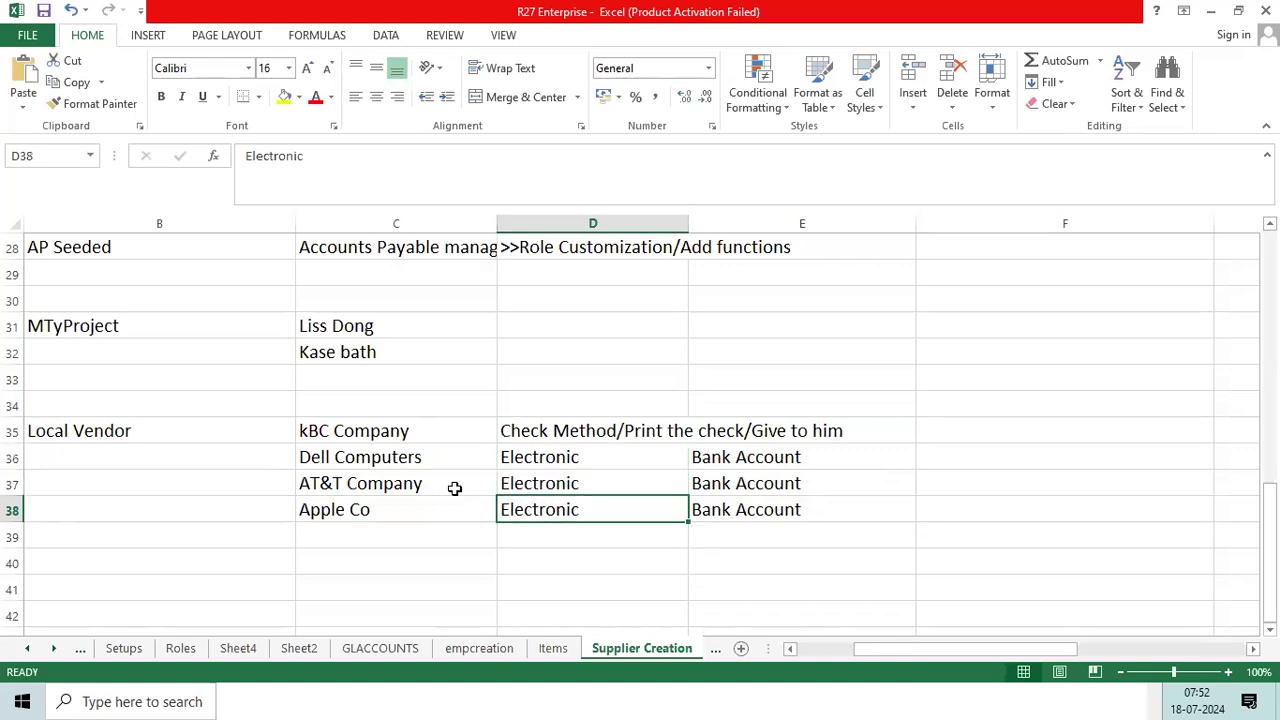
left_click_drag(449, 467, 905, 480)
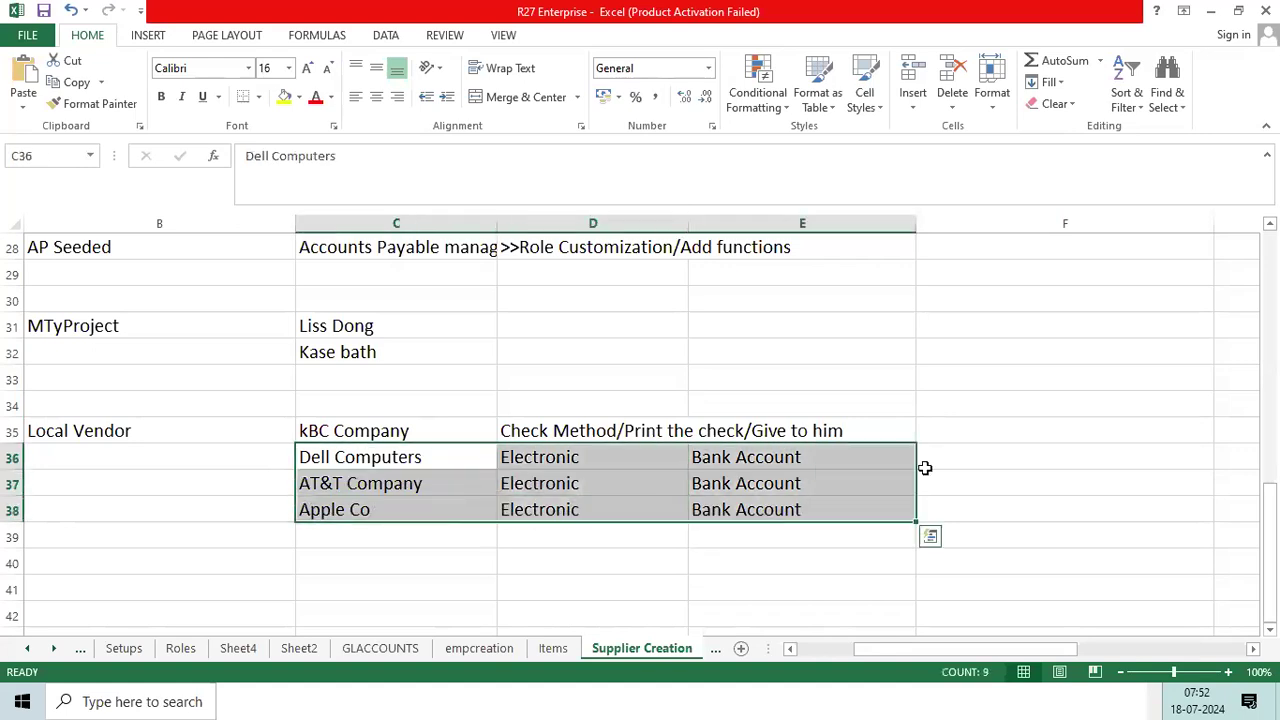
Enter "BOA/Chicago/Bank Account Number/Name" in cell F36 for Dell Computers.
left_click(951, 463)
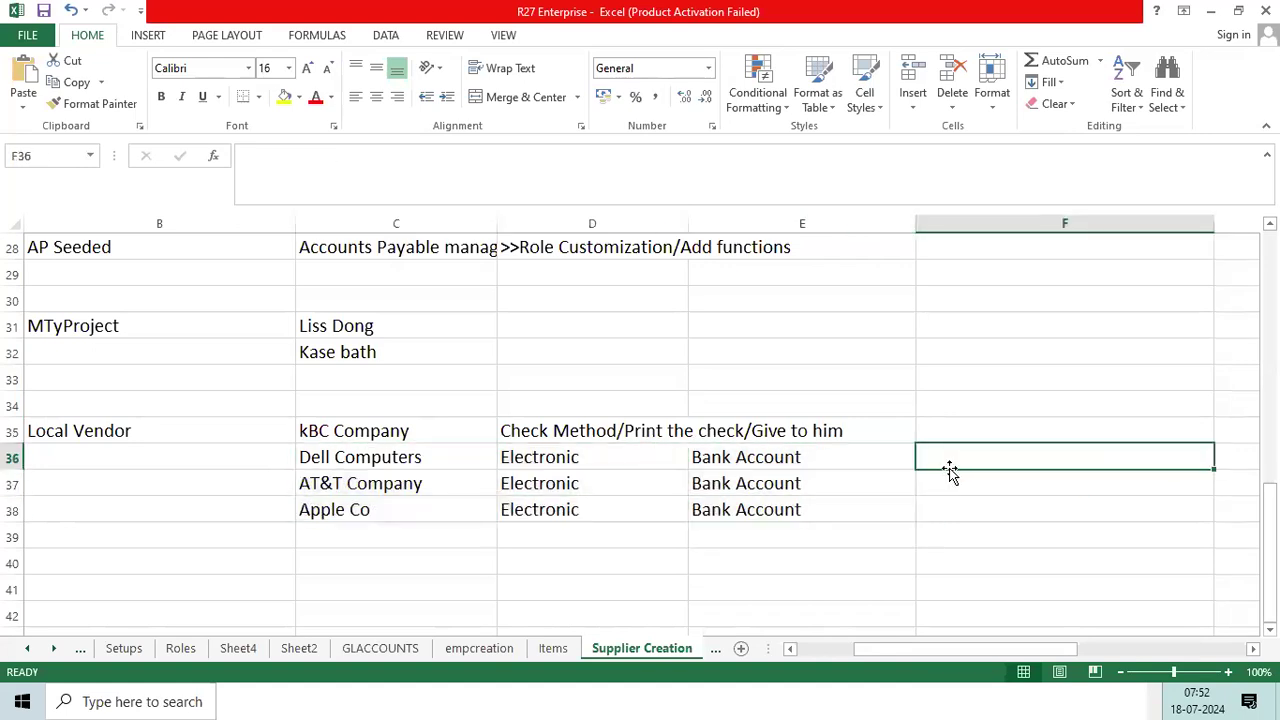
type("BOA")
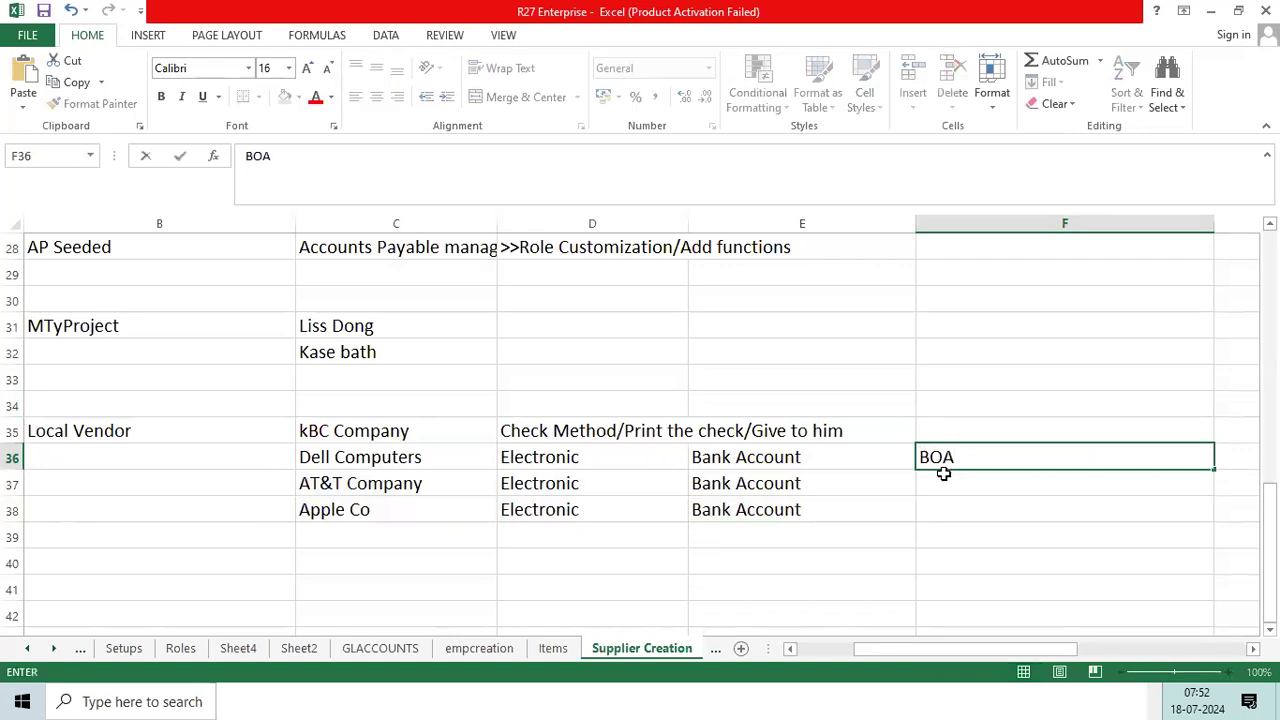
type("/Chicago")
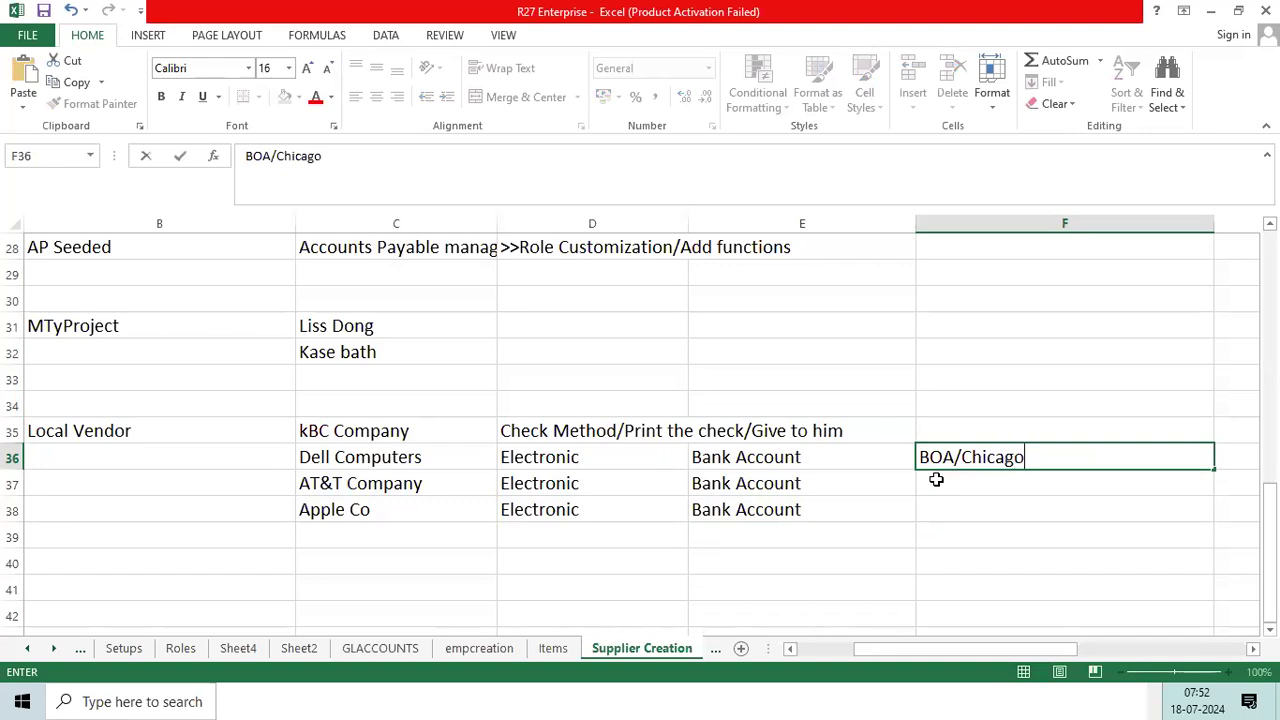
type("/Bank ")
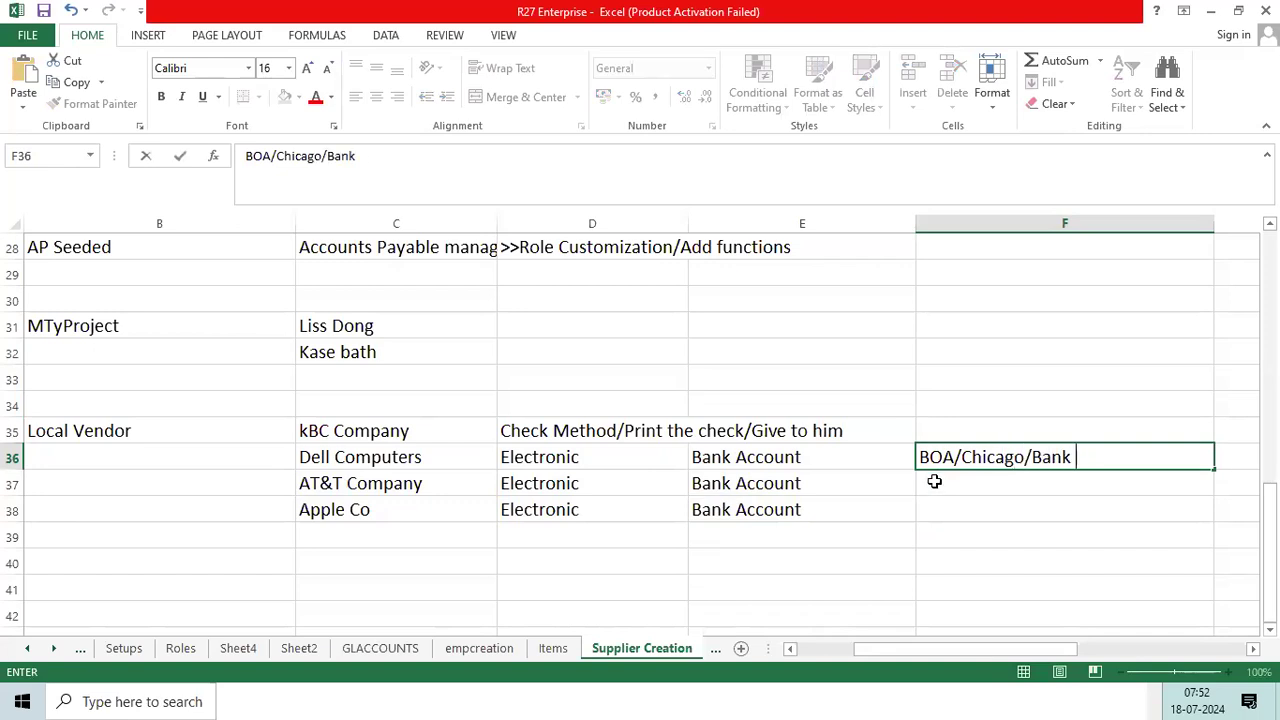
type("Account Num")
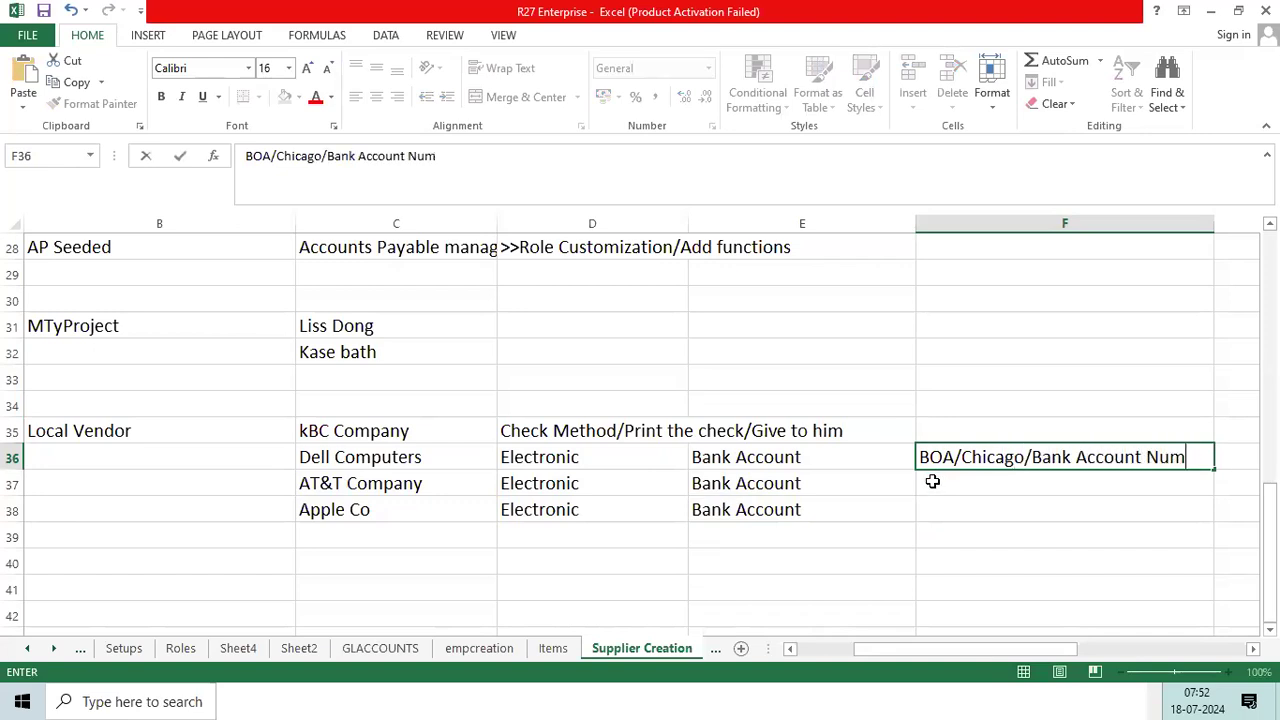
type("ber/Name")
key("Return")
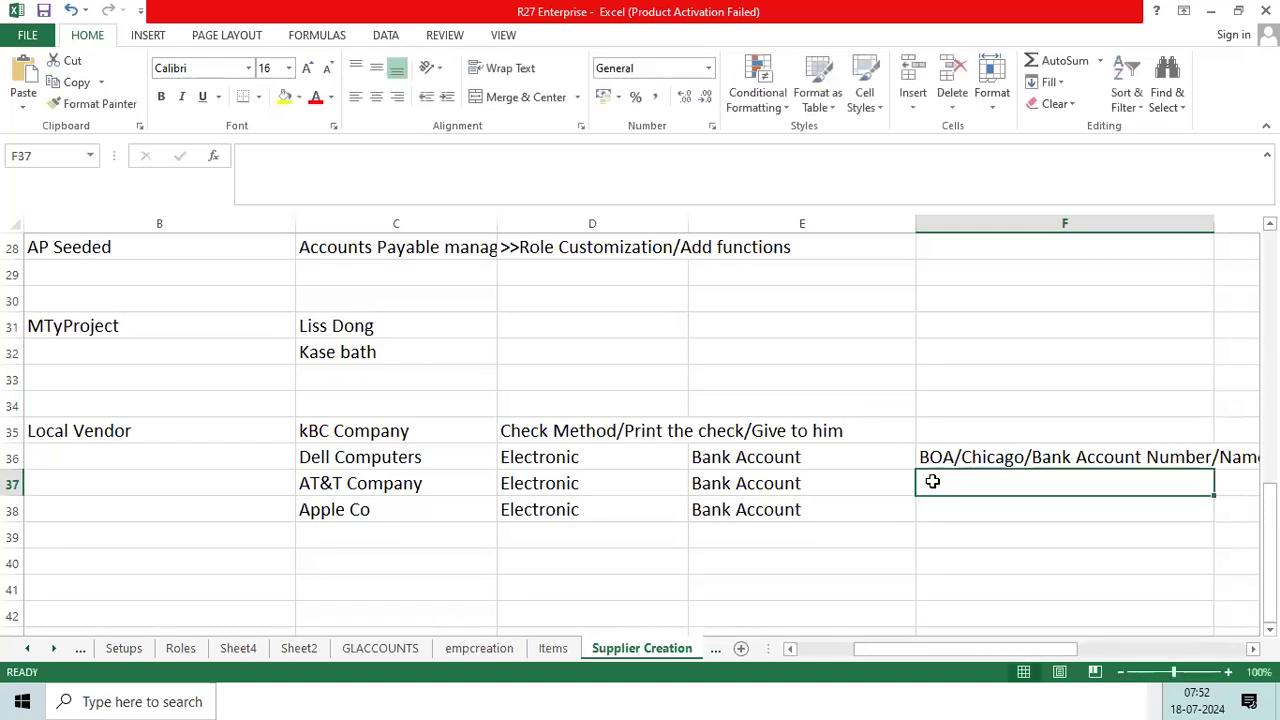
Enter "HSBC/Texas/Bank Account No/Name" in cell F37 for AT&T Company.
type("HS")
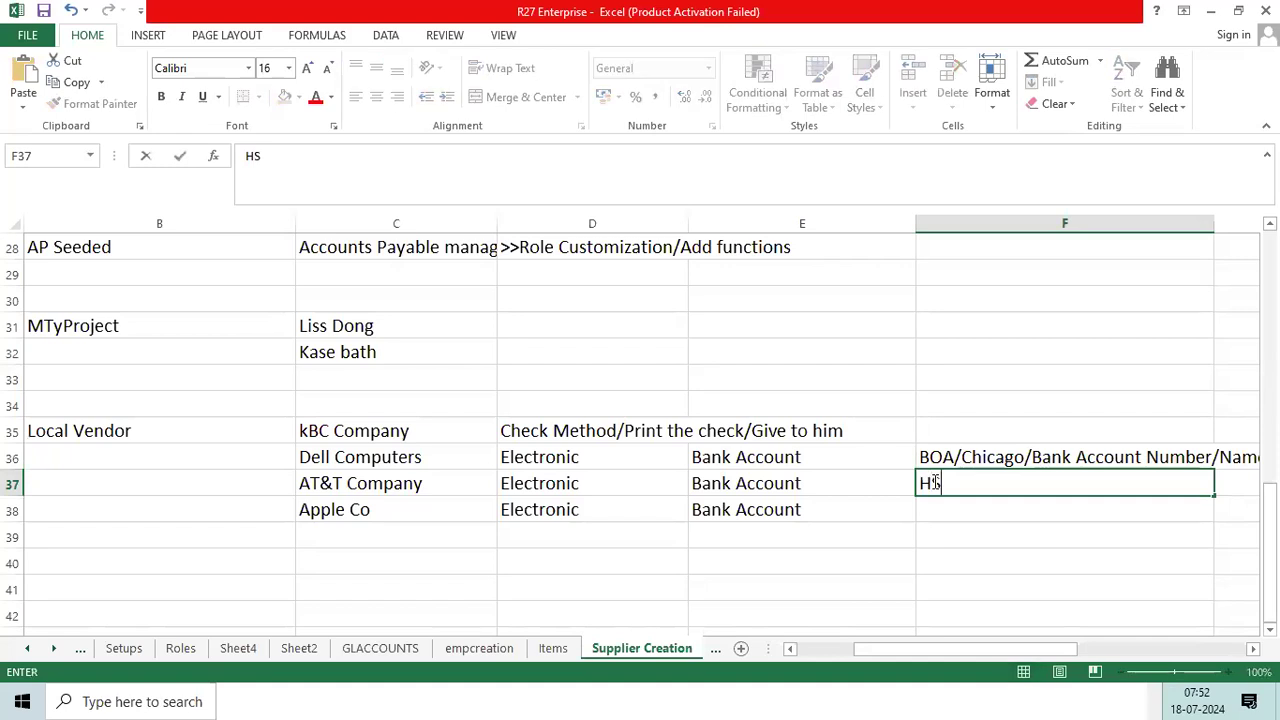
type("BC/Texas/Ba")
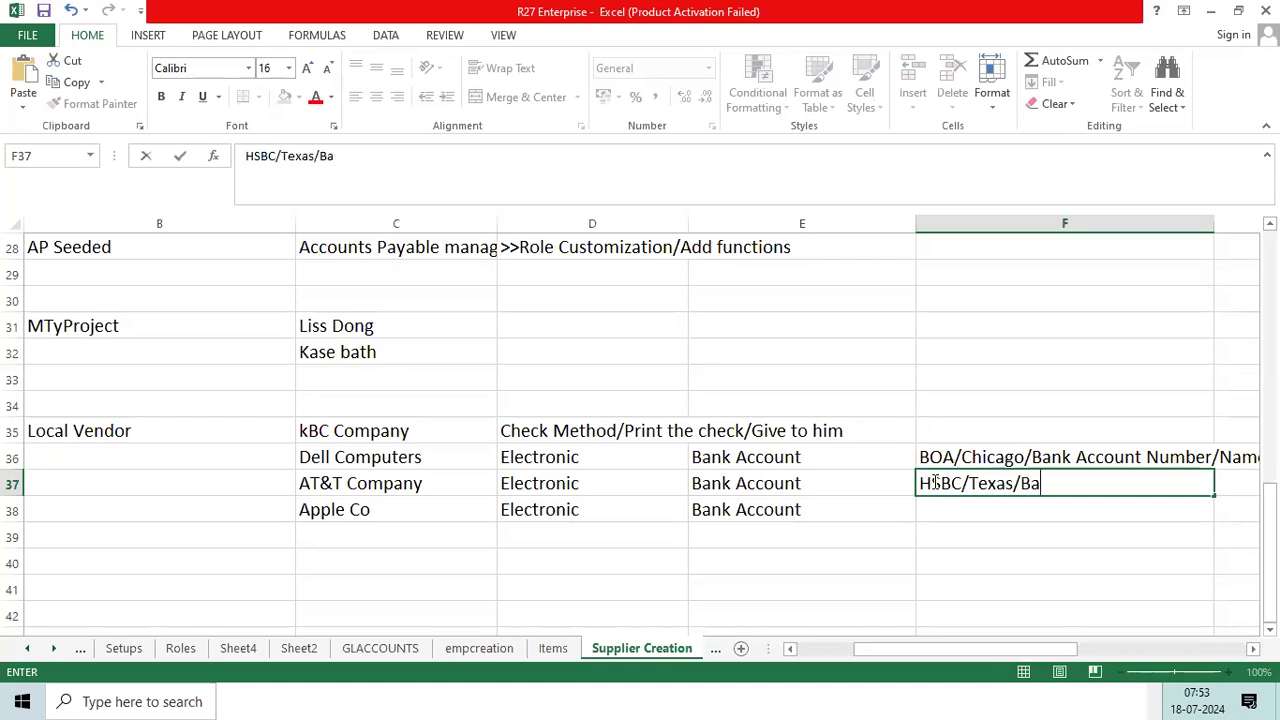
type("nk Account ")
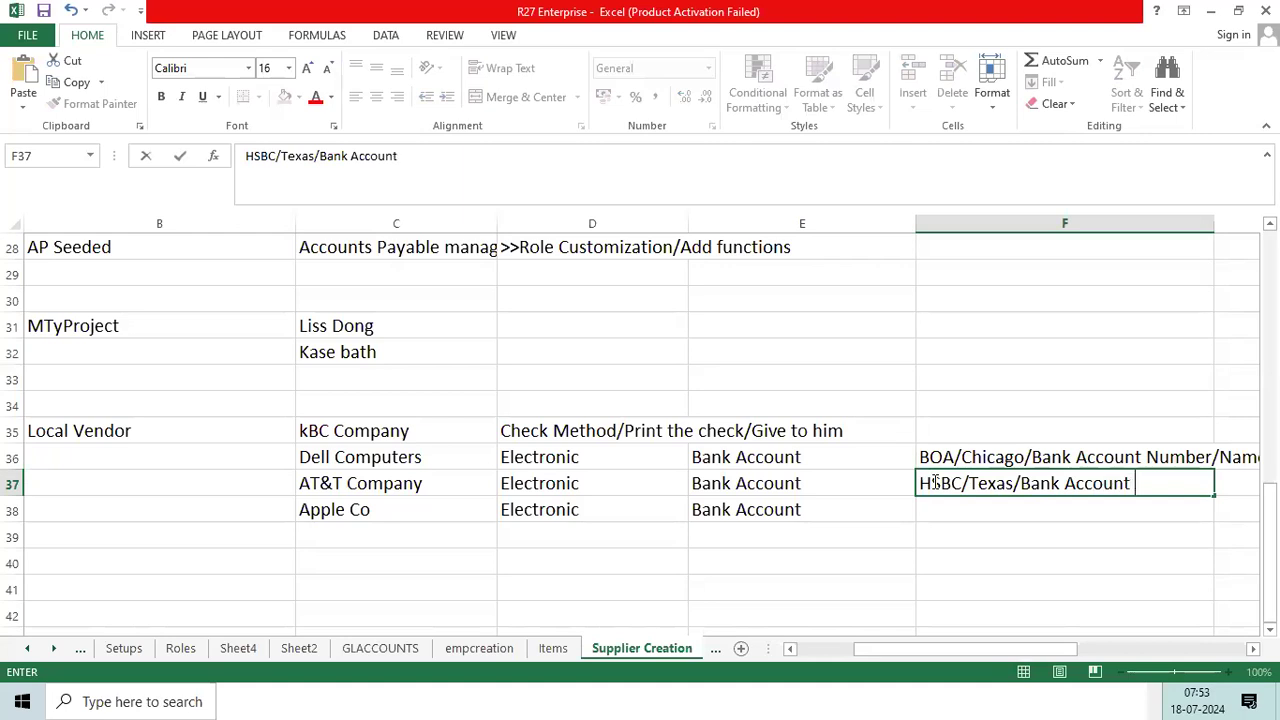
type("No/Name")
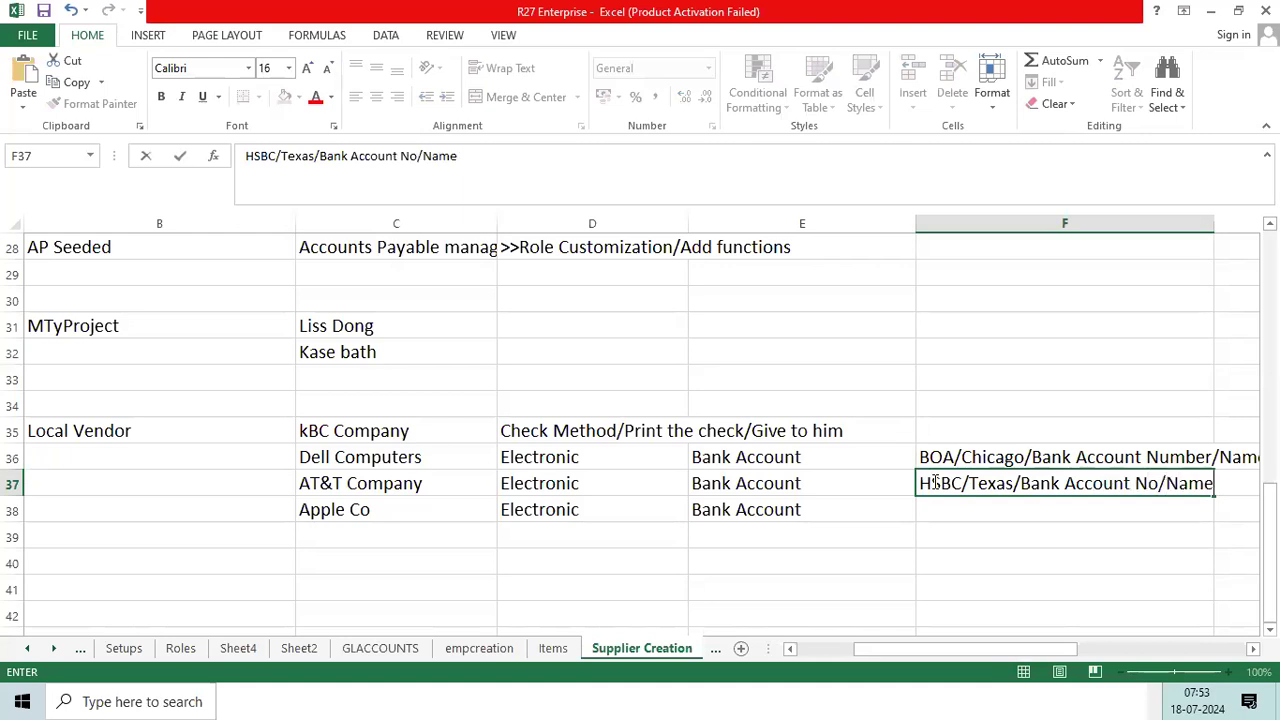
key("Return")
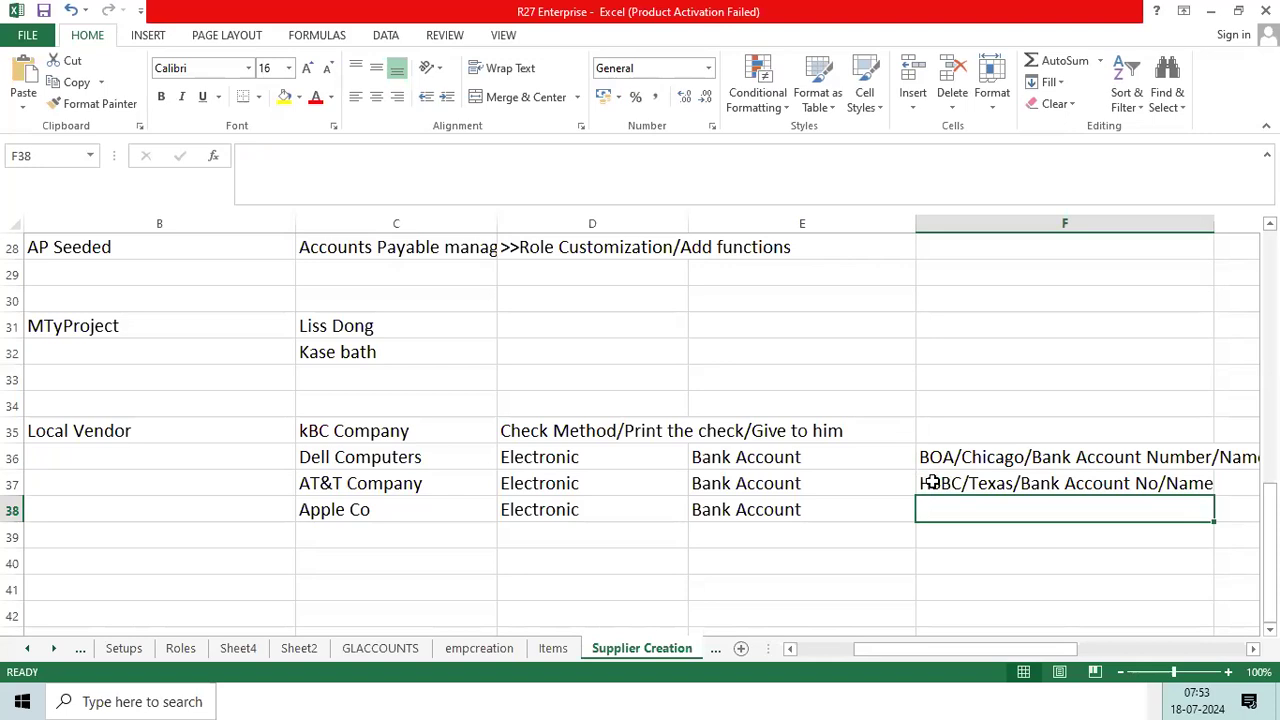
Enter "BOA/California/Bank Acc No/Name" in cell F38 for Apple Co.
type("BOA")
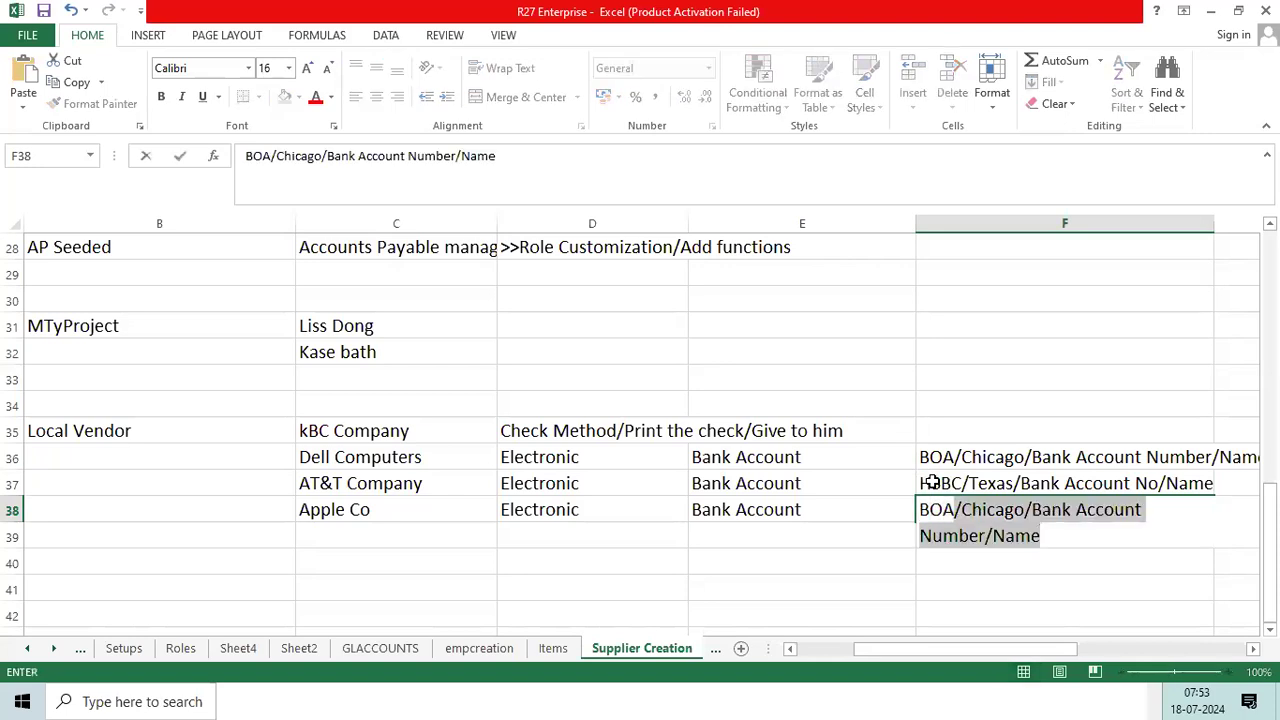
type("/Cal")
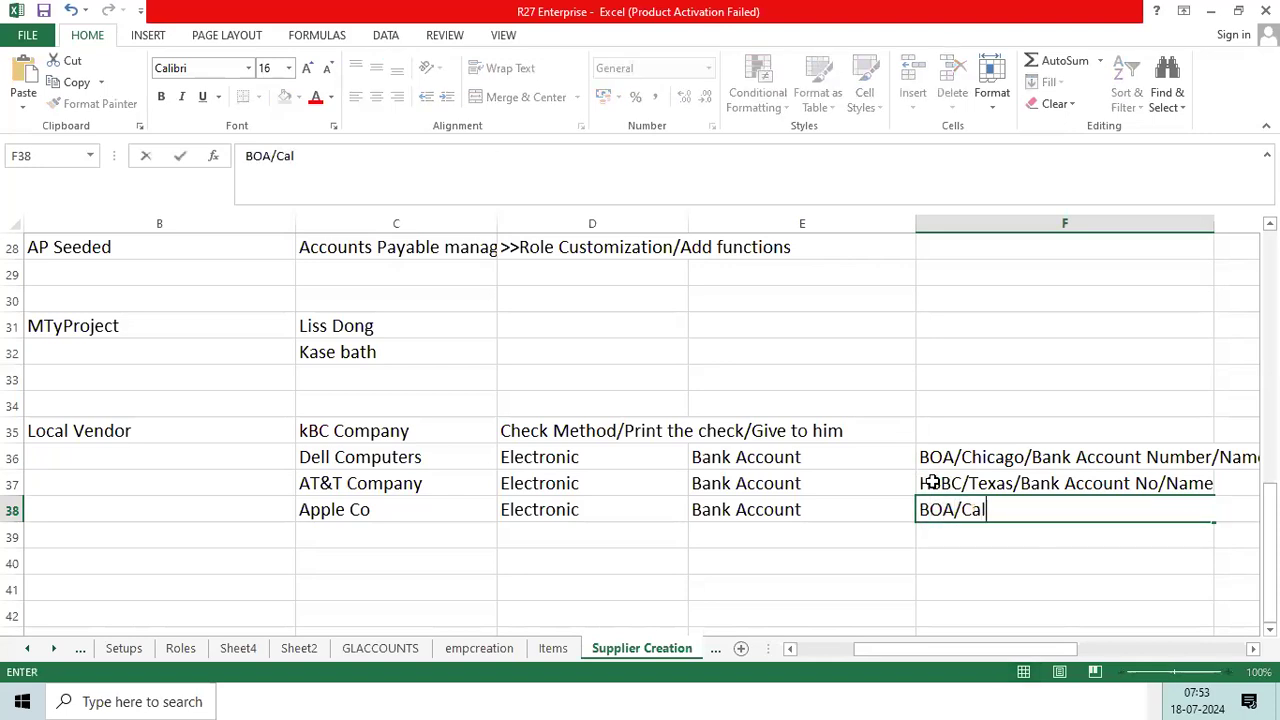
type("ifornia")
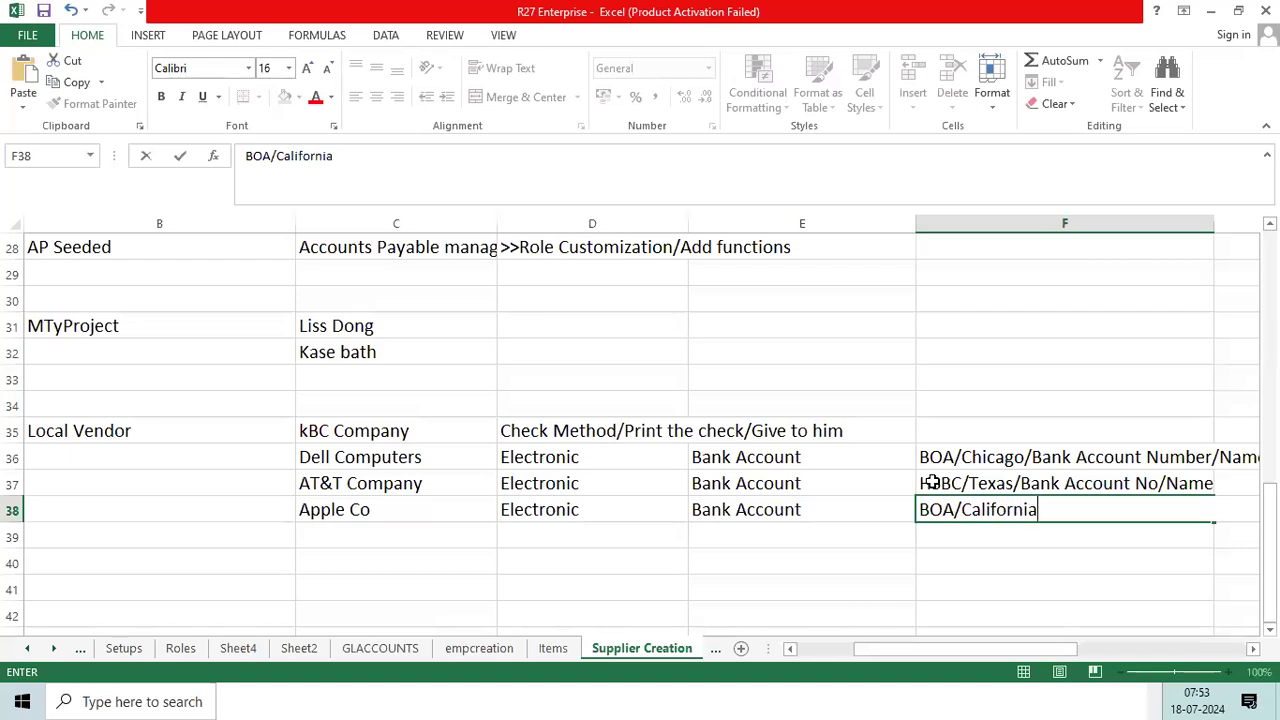
type("/Bank Acc N")
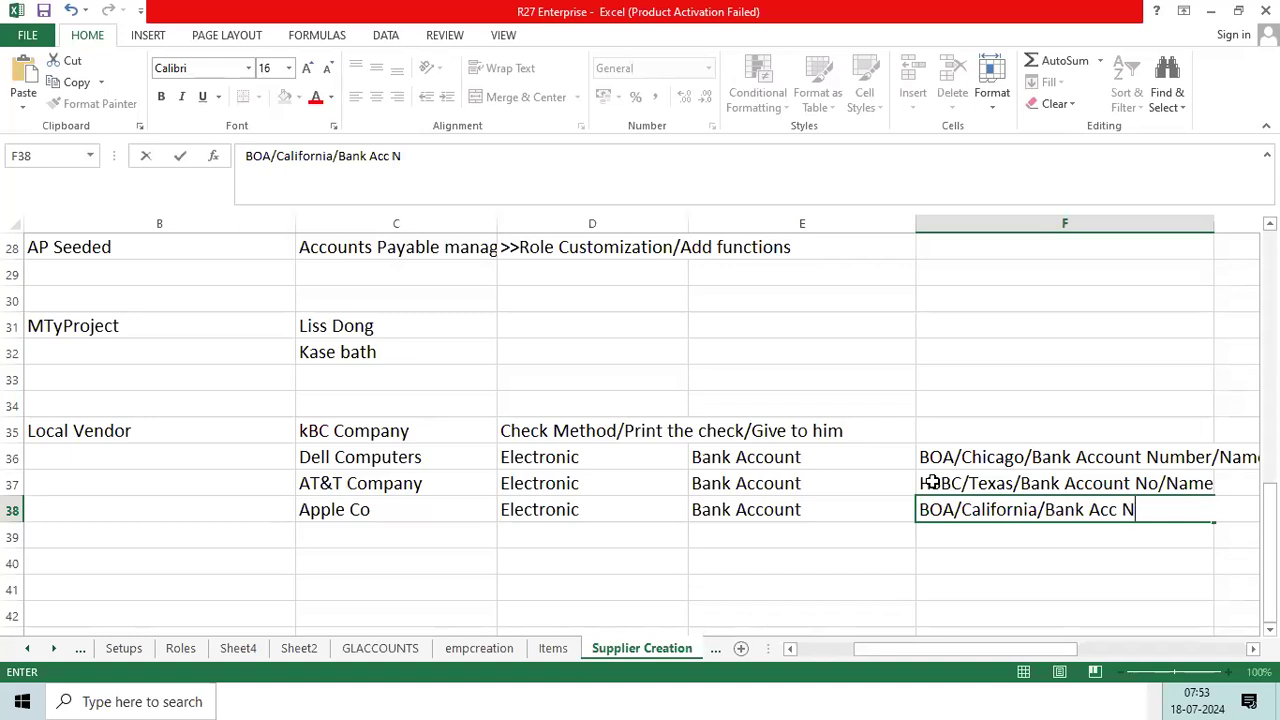
type("o/Name")
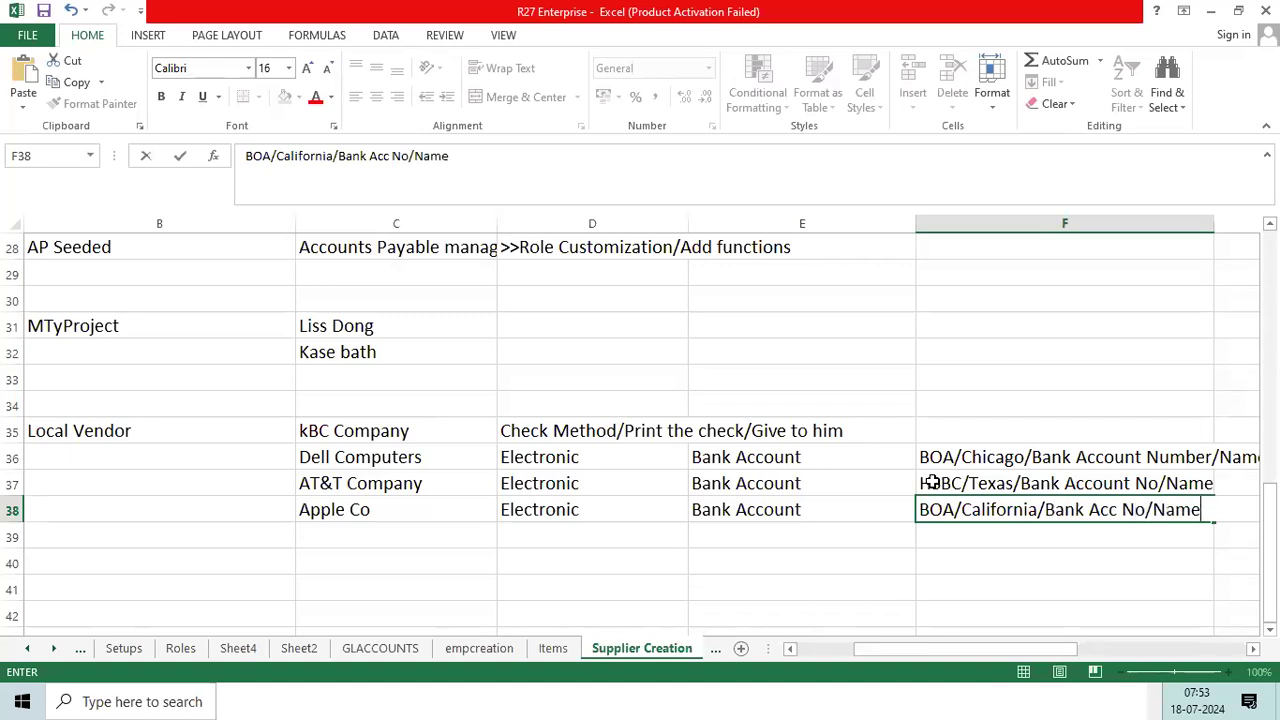
key("ctrl+Return")
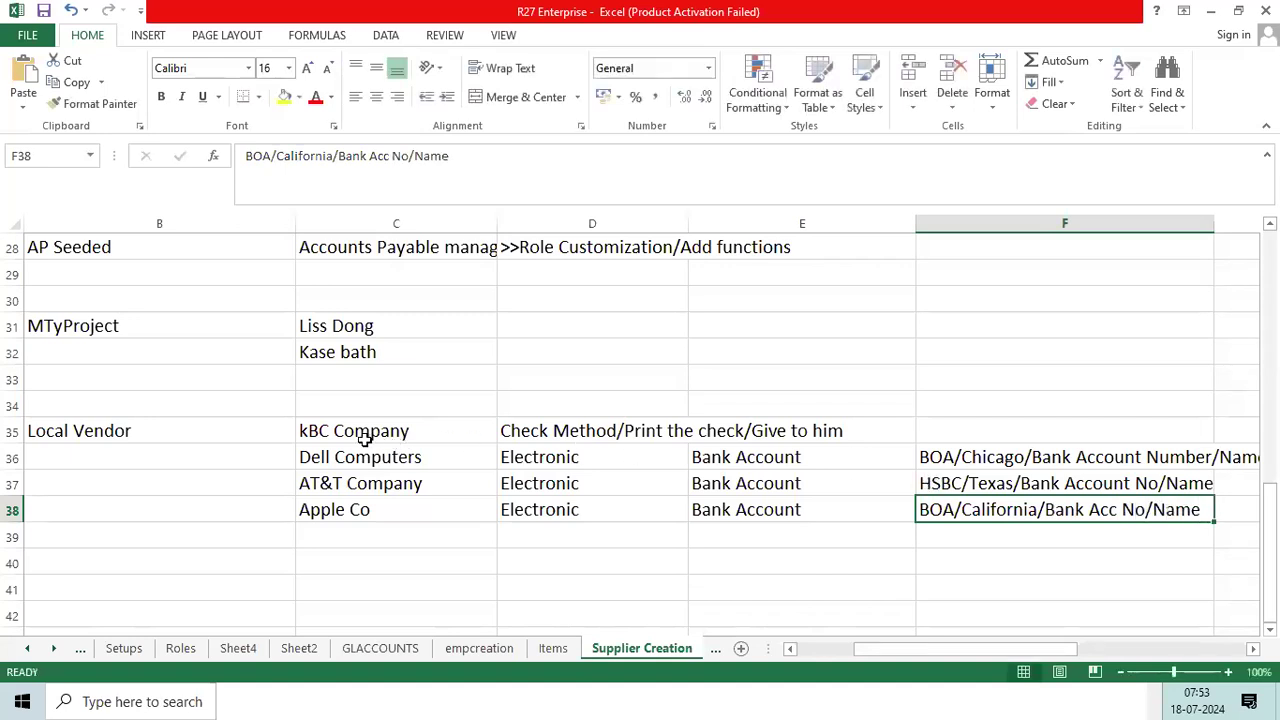
Apply all borders to the vendor table in C35:F38.
left_click_drag(368, 435, 1025, 507)
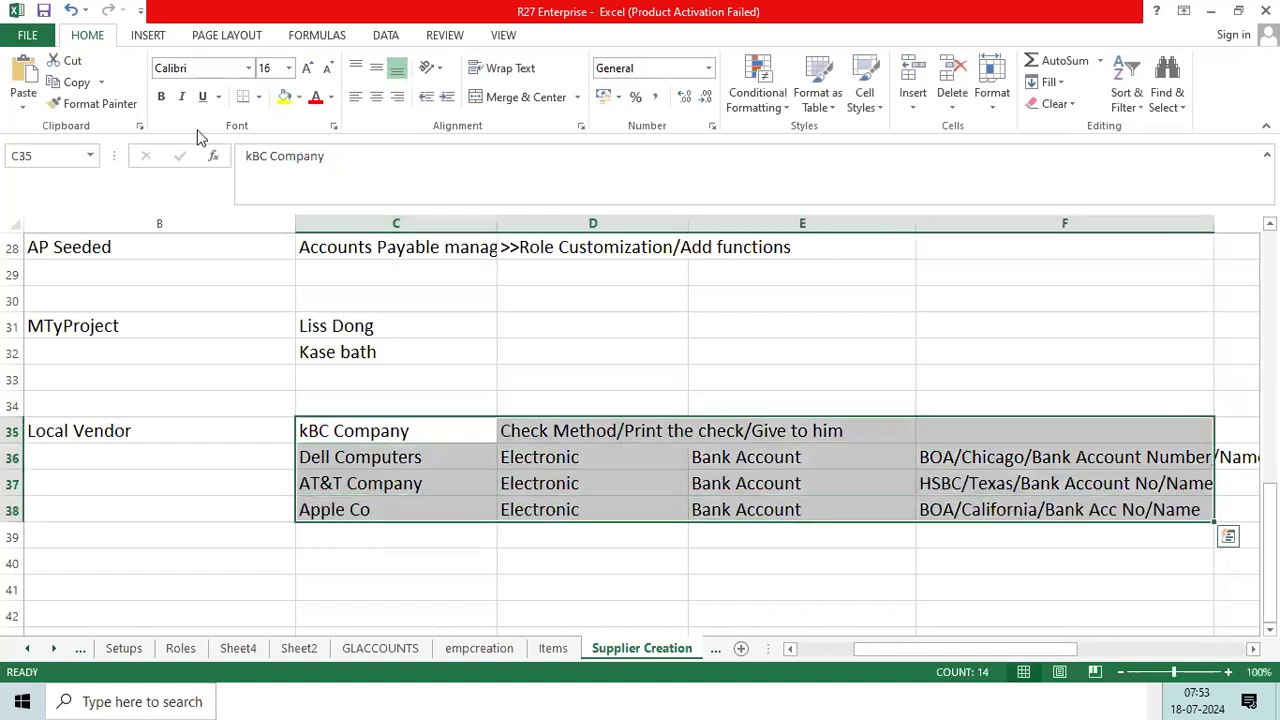
left_click(258, 97)
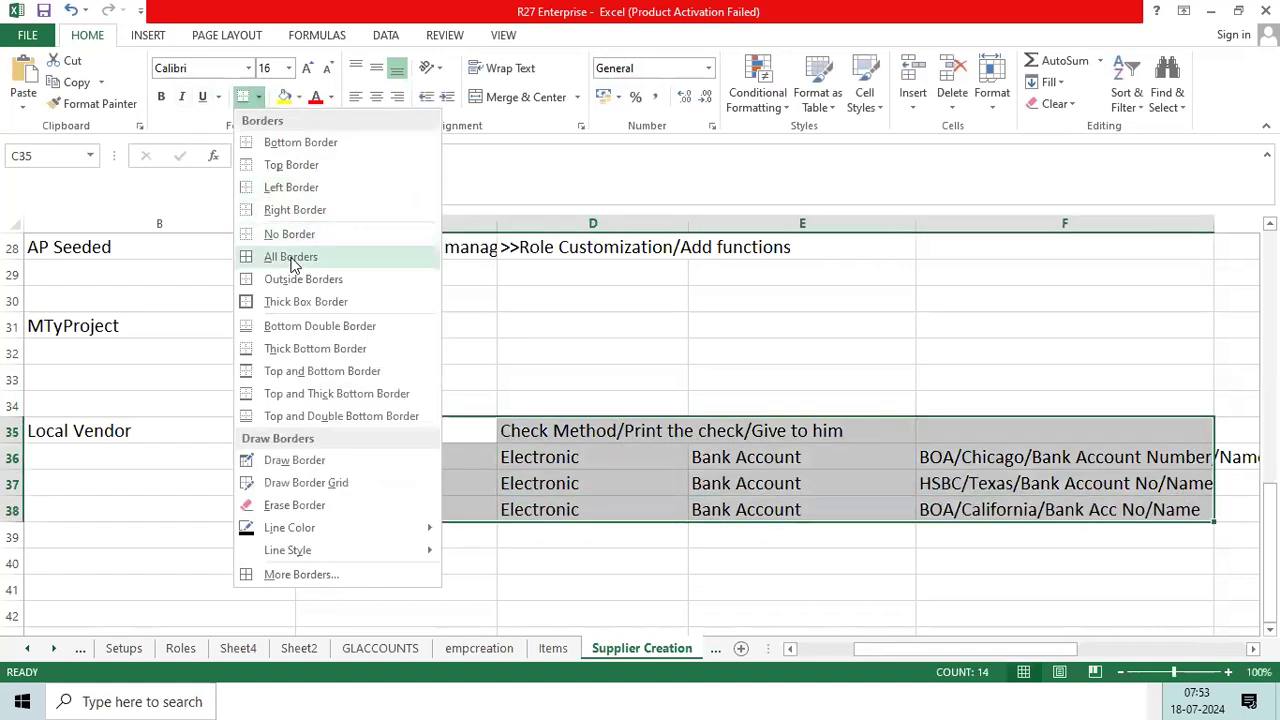
left_click(290, 254)
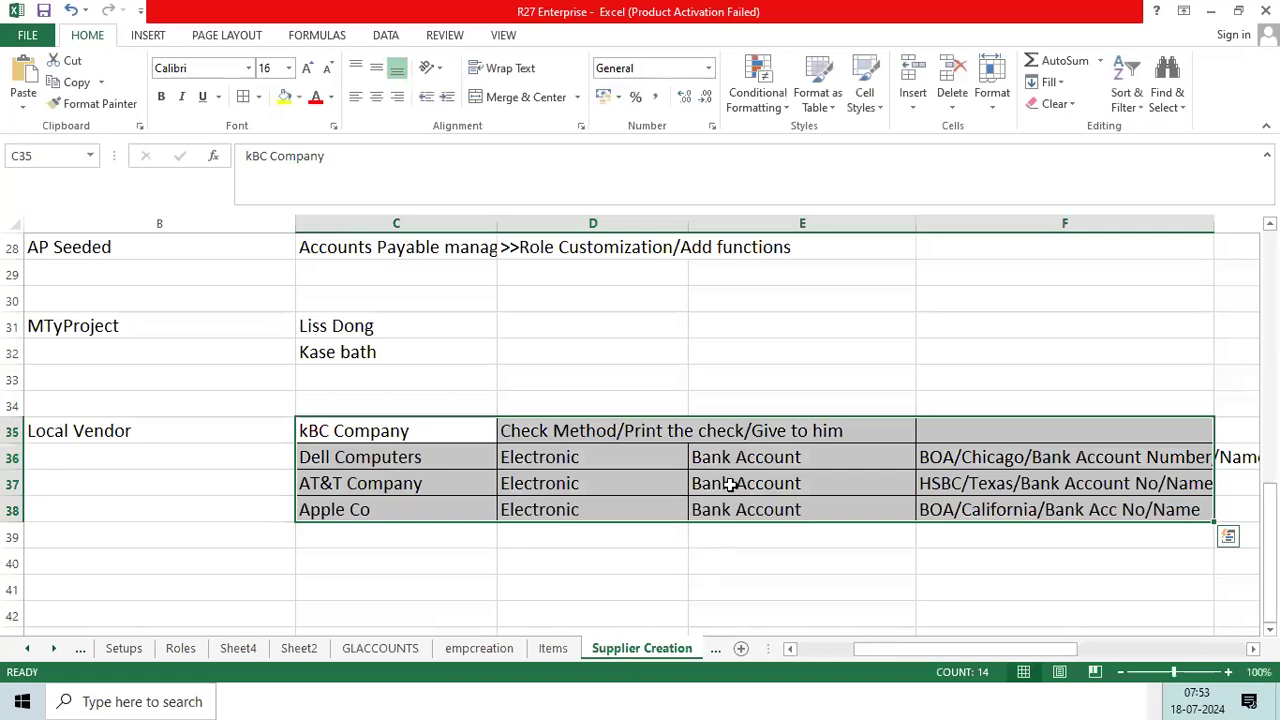
Switch to the Oracle Cloud site in Chrome and go to the Procurement section of its home page.
key("alt+Tab")
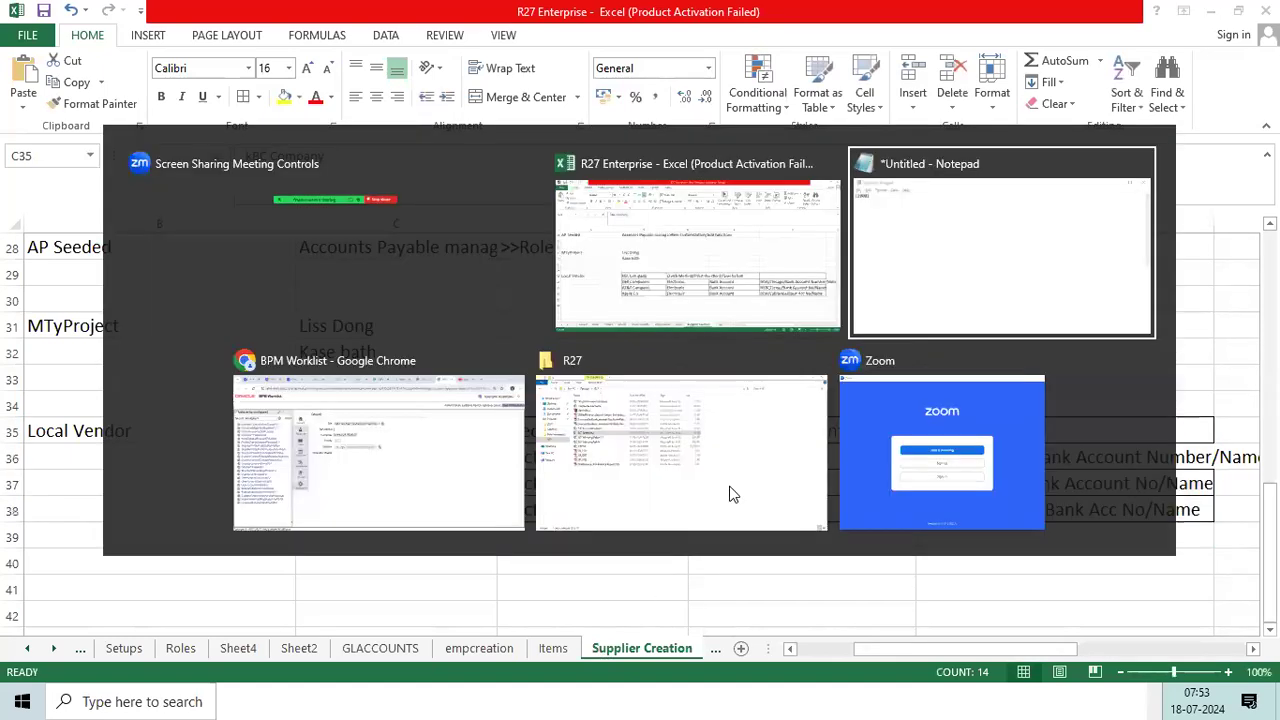
key("alt+Tab")
key("alt+Tab")
key("alt+Tab")
key("alt+Tab")
key("alt+Tab")
key("alt+Tab")
key("alt+Tab")
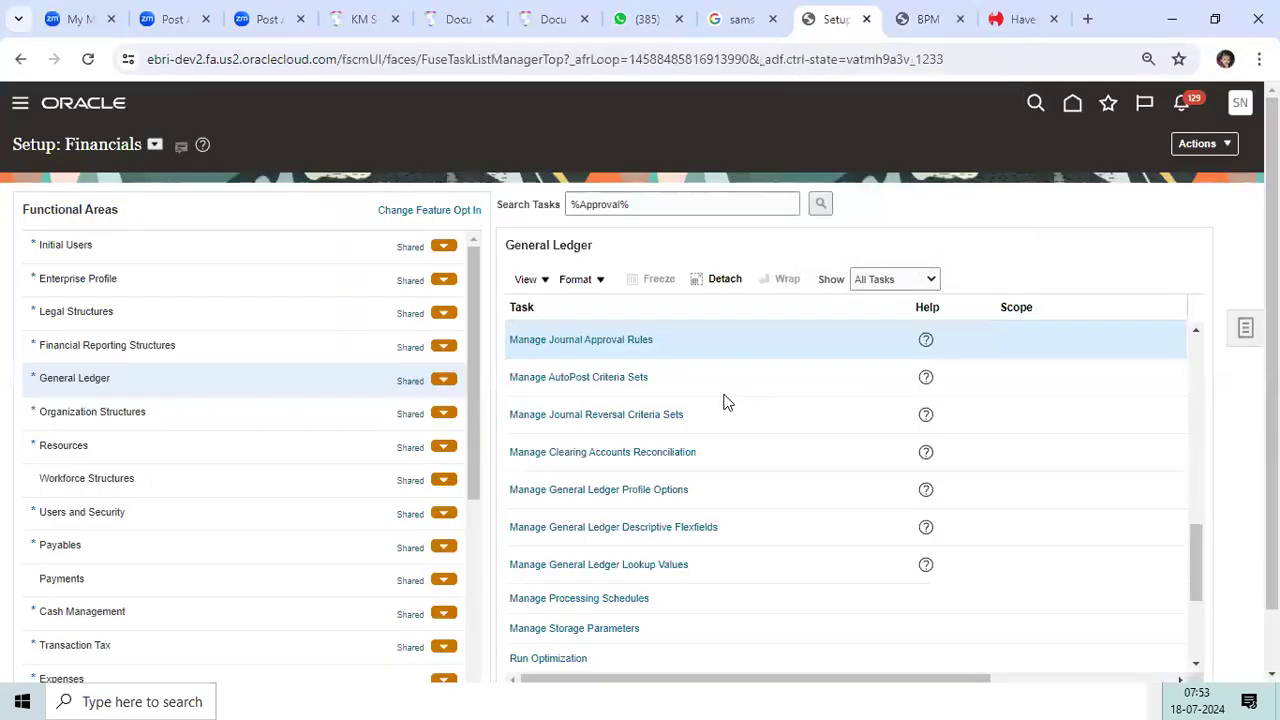
left_click(833, 19)
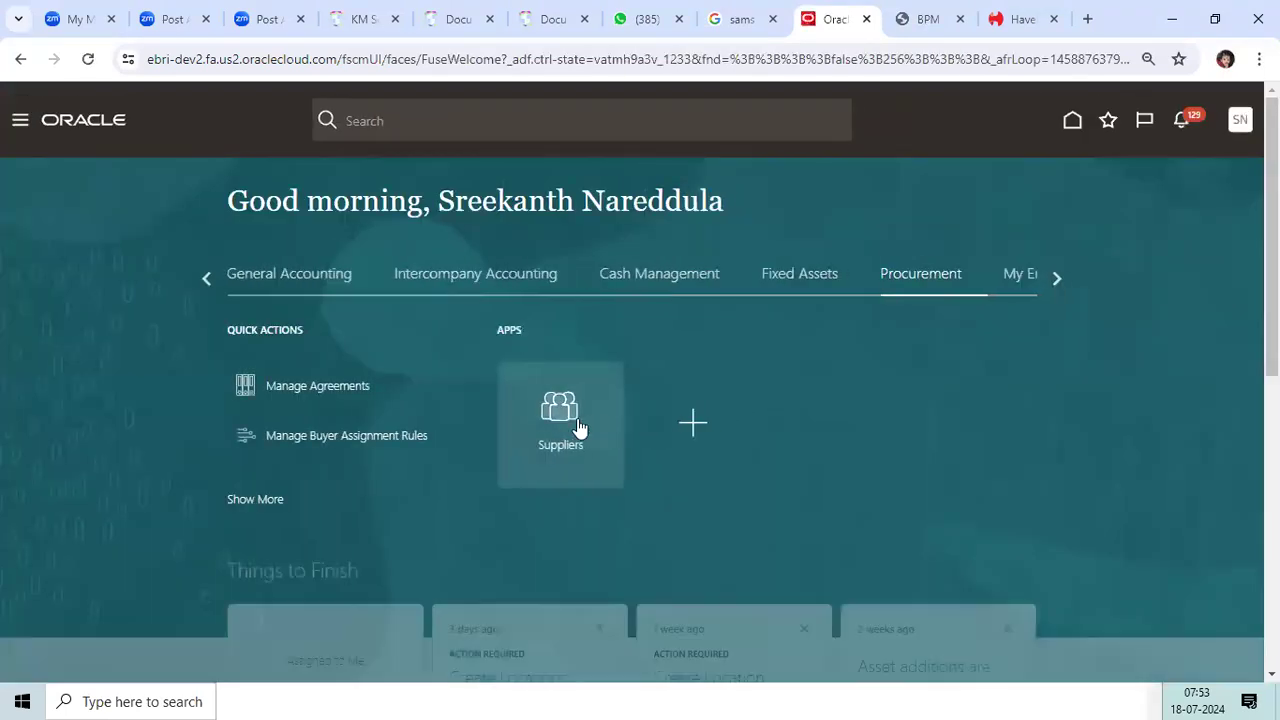
Open the Suppliers work area and enlarge the page to 110%.
left_click(578, 428)
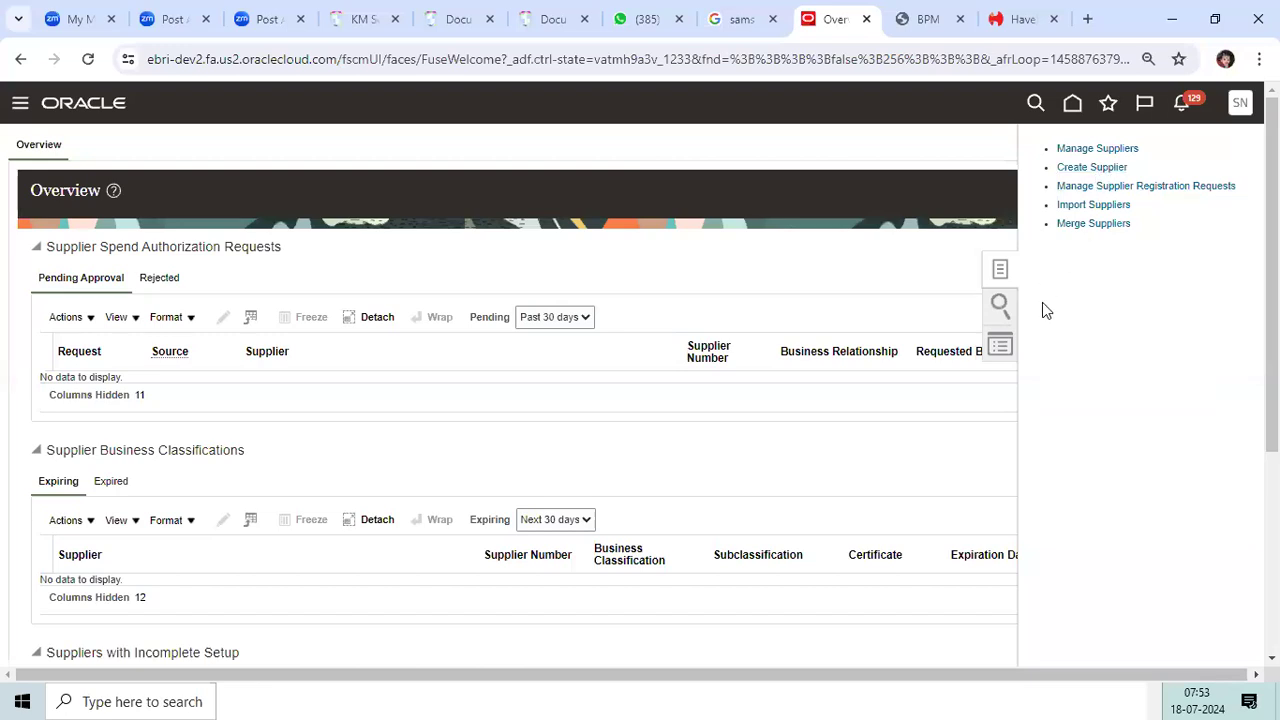
key("ctrl+0")
key("ctrl+plus")
key("ctrl+plus")
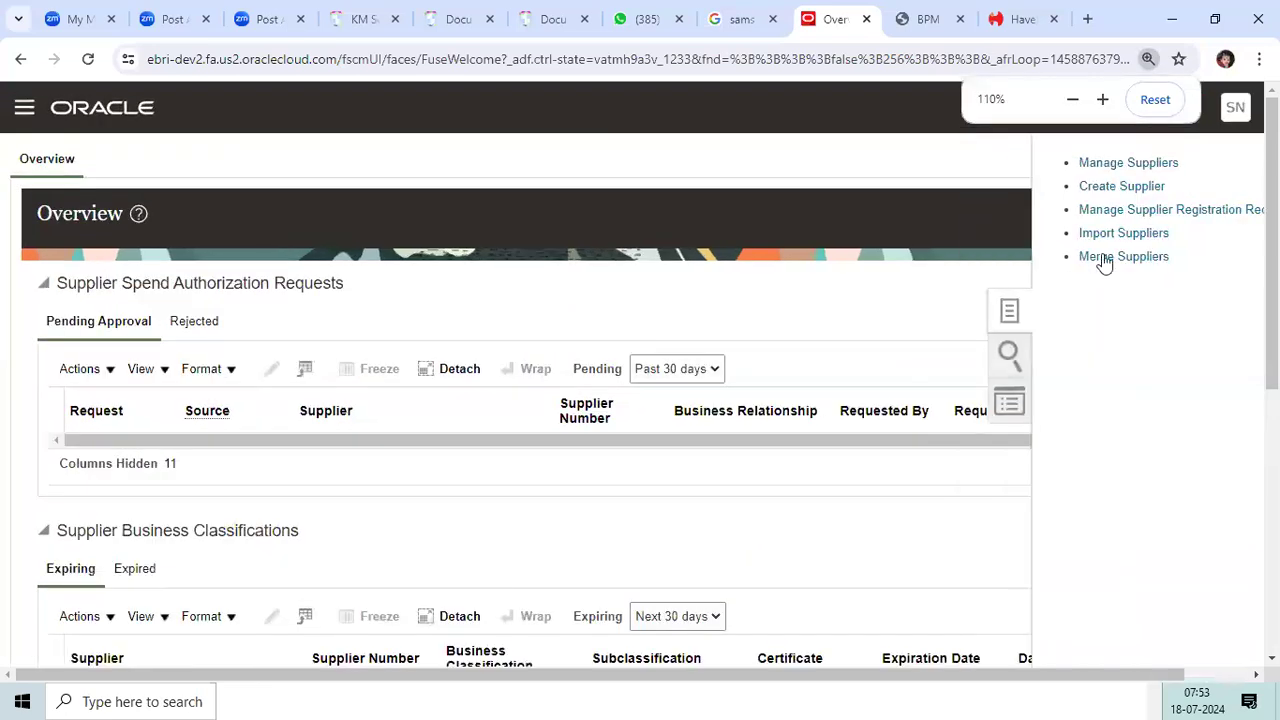
Go to Manage Suppliers and search for suppliers with the keyword "Havell".
left_click(1127, 163)
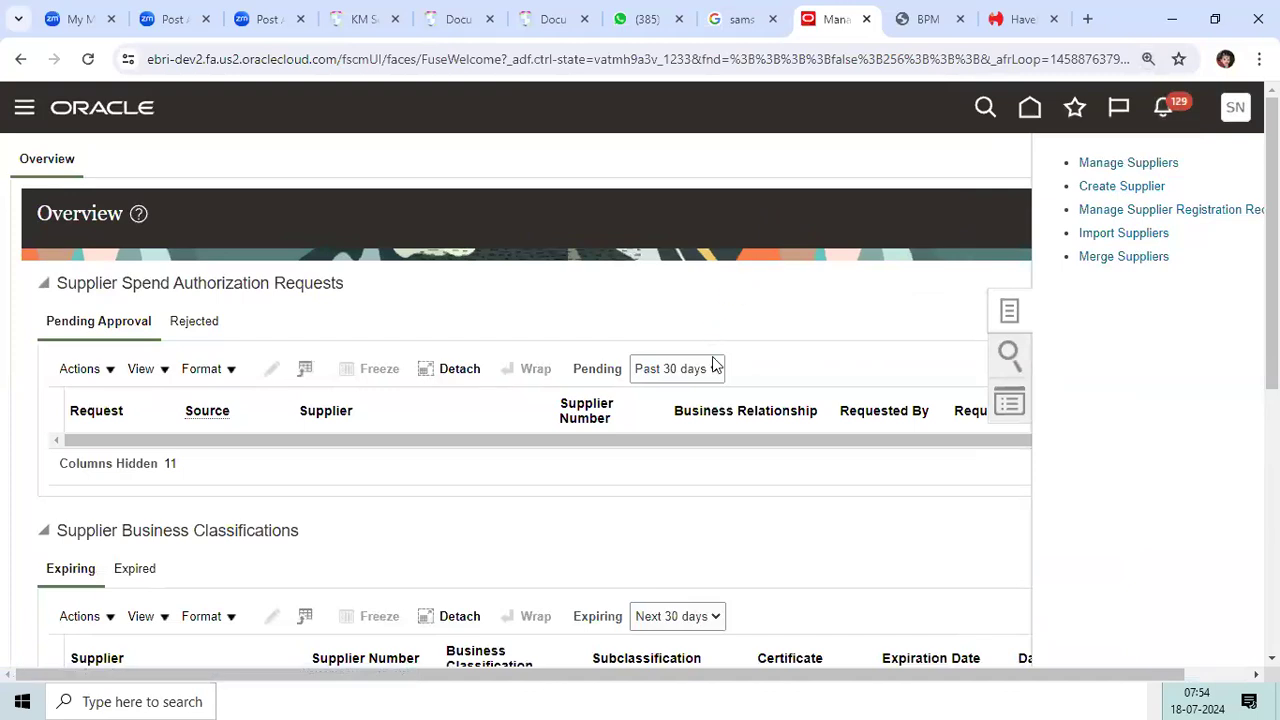
left_click(480, 341)
type("Have")
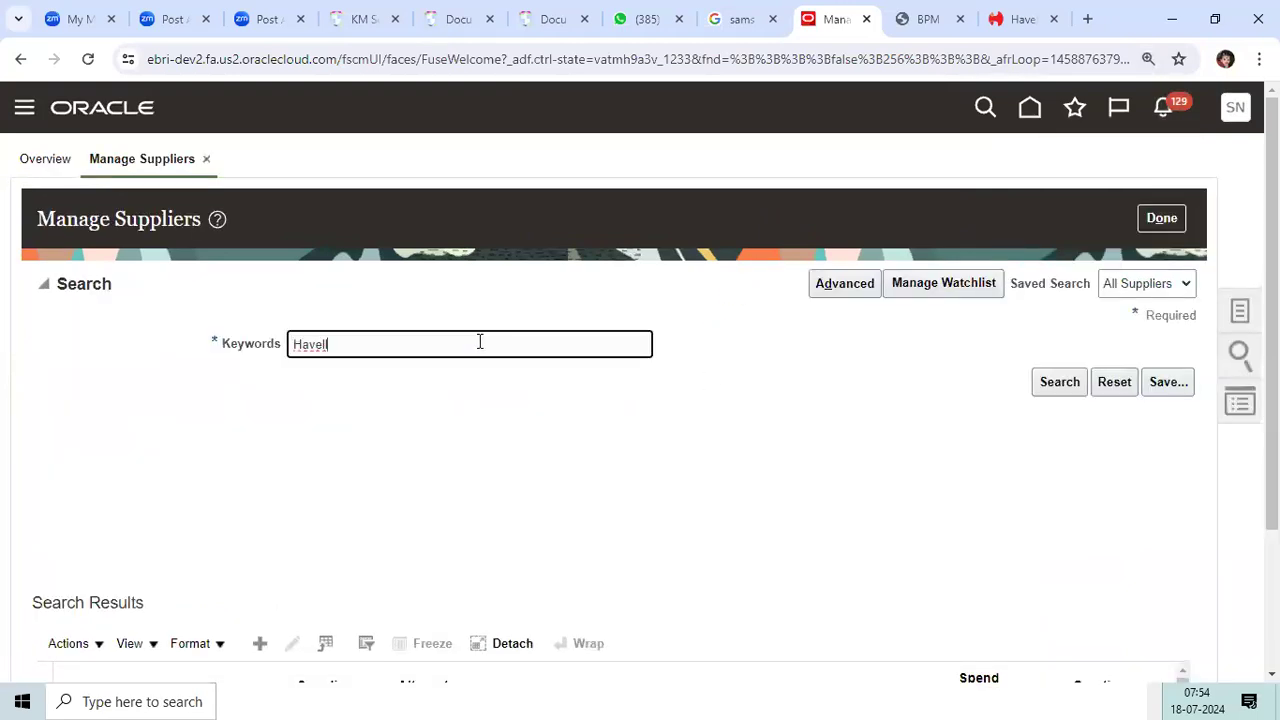
type("ll")
key("Return")
Open the Havells India Limited supplier record for editing.
scroll(420, 466, "down", 2)
left_click(366, 554)
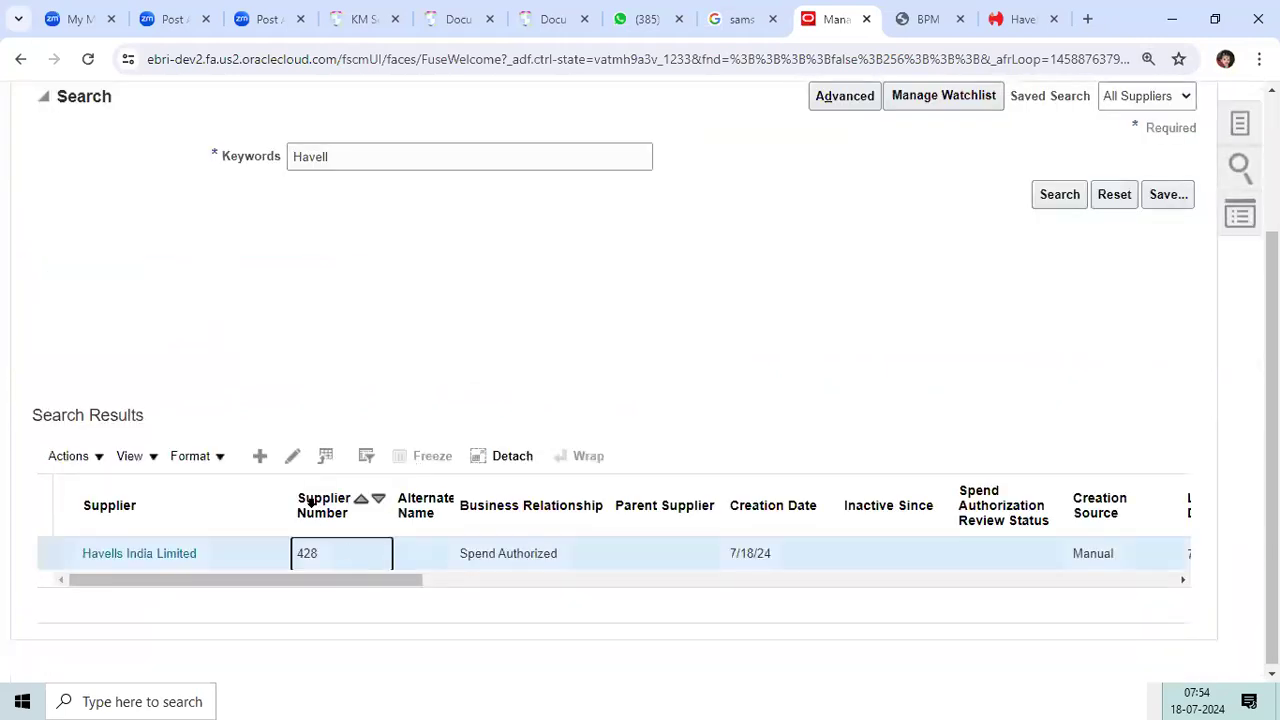
left_click(300, 461)
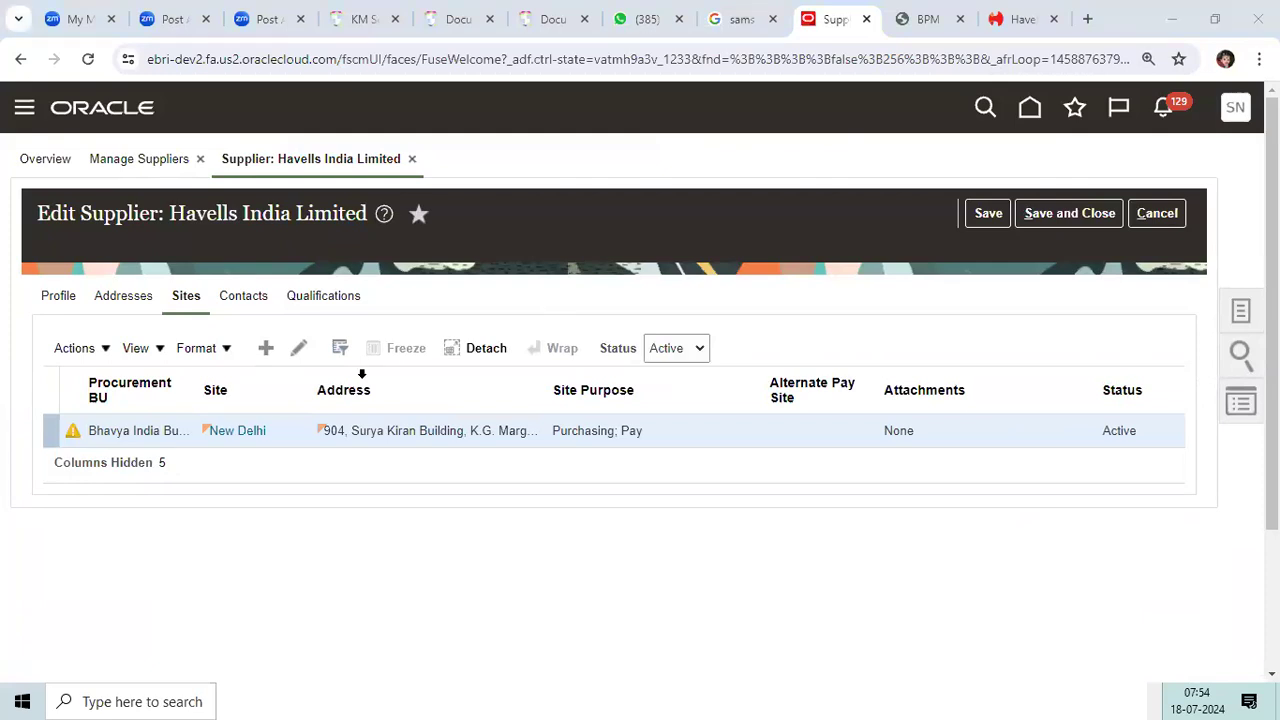
Open the supplier's New Delhi site for editing and show its bank accounts in the payments section.
left_click(301, 348)
scroll(846, 472, "down", 2)
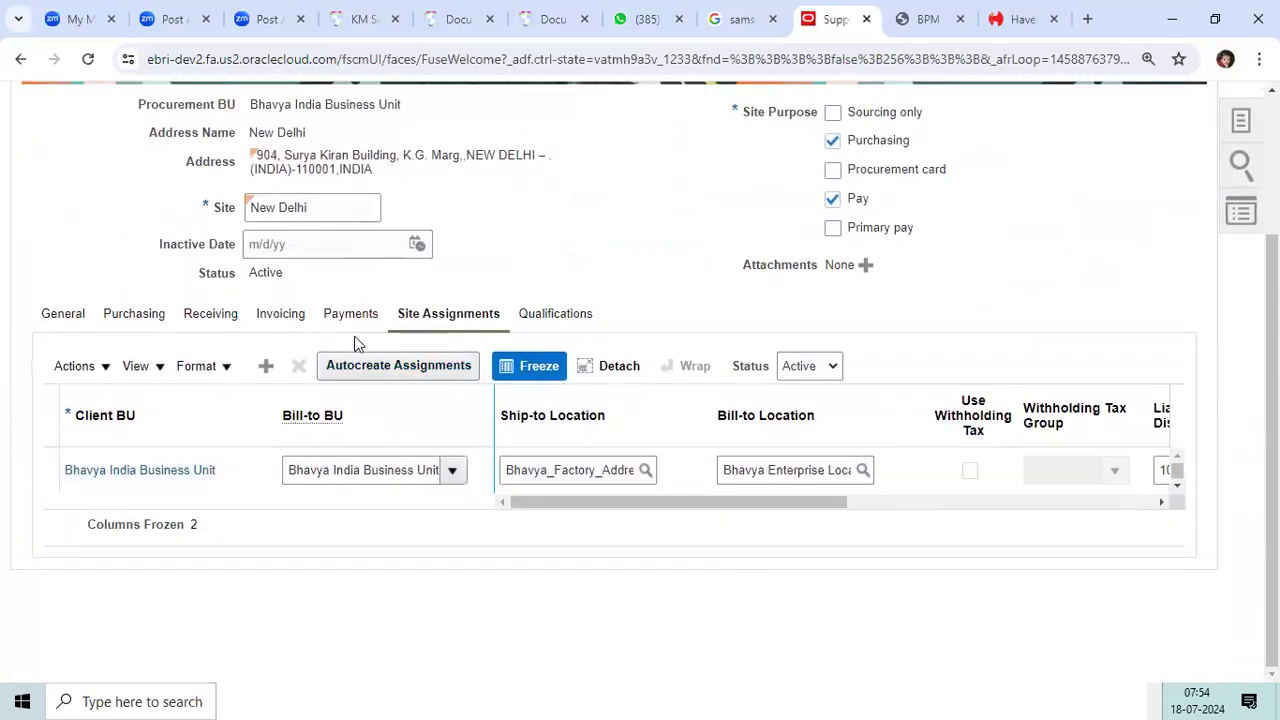
left_click(356, 313)
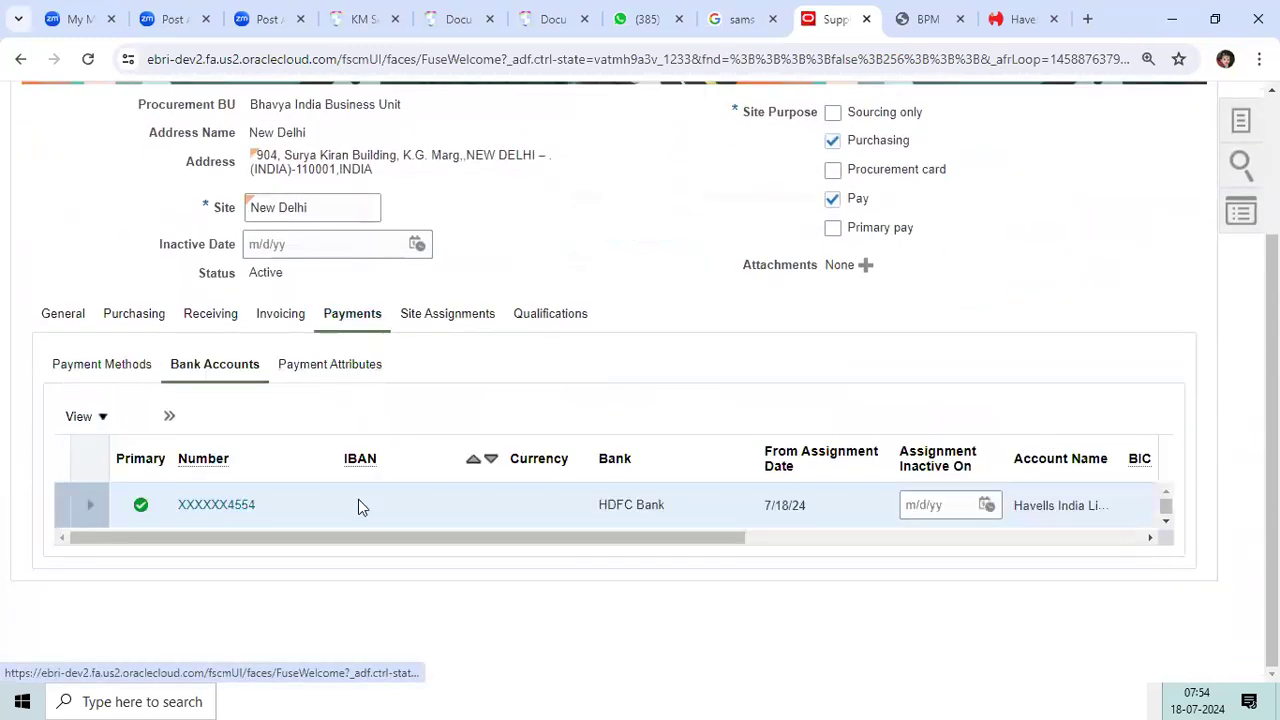
Examine the details of the site's HDFC Bank account and close them without saving.
left_click(207, 508)
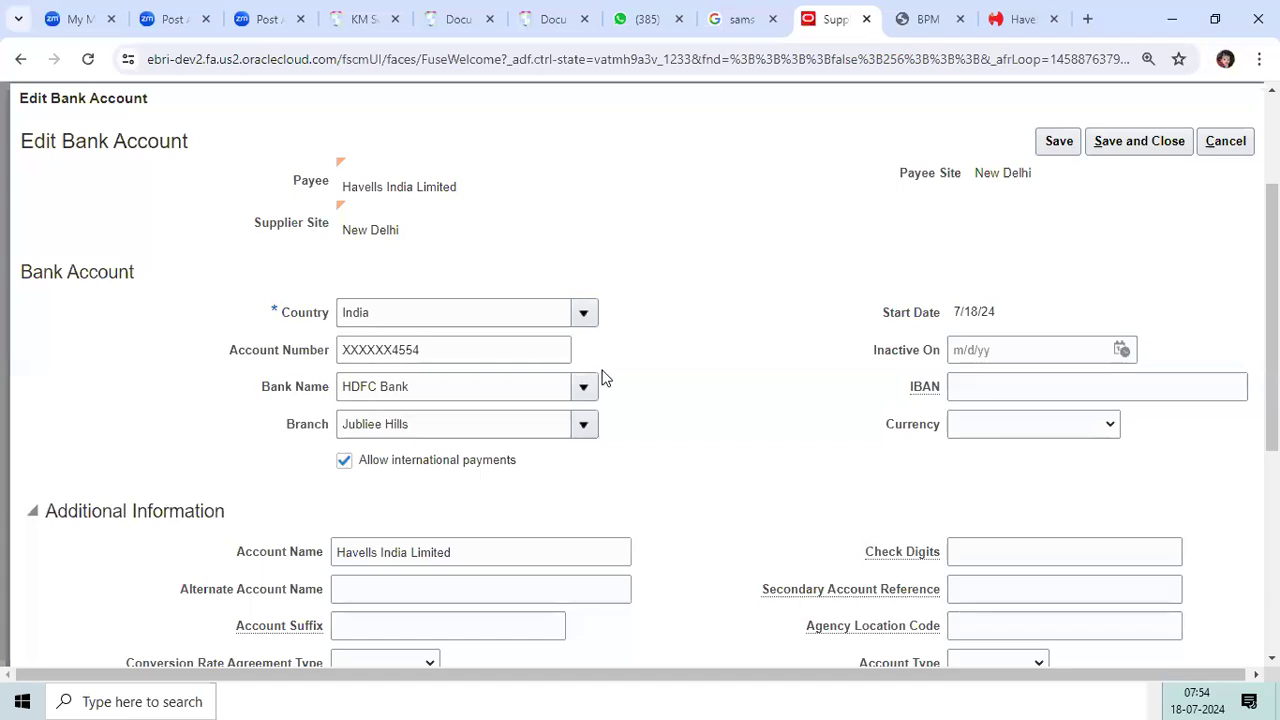
scroll(821, 360, "down", 5)
scroll(798, 445, "up", 10)
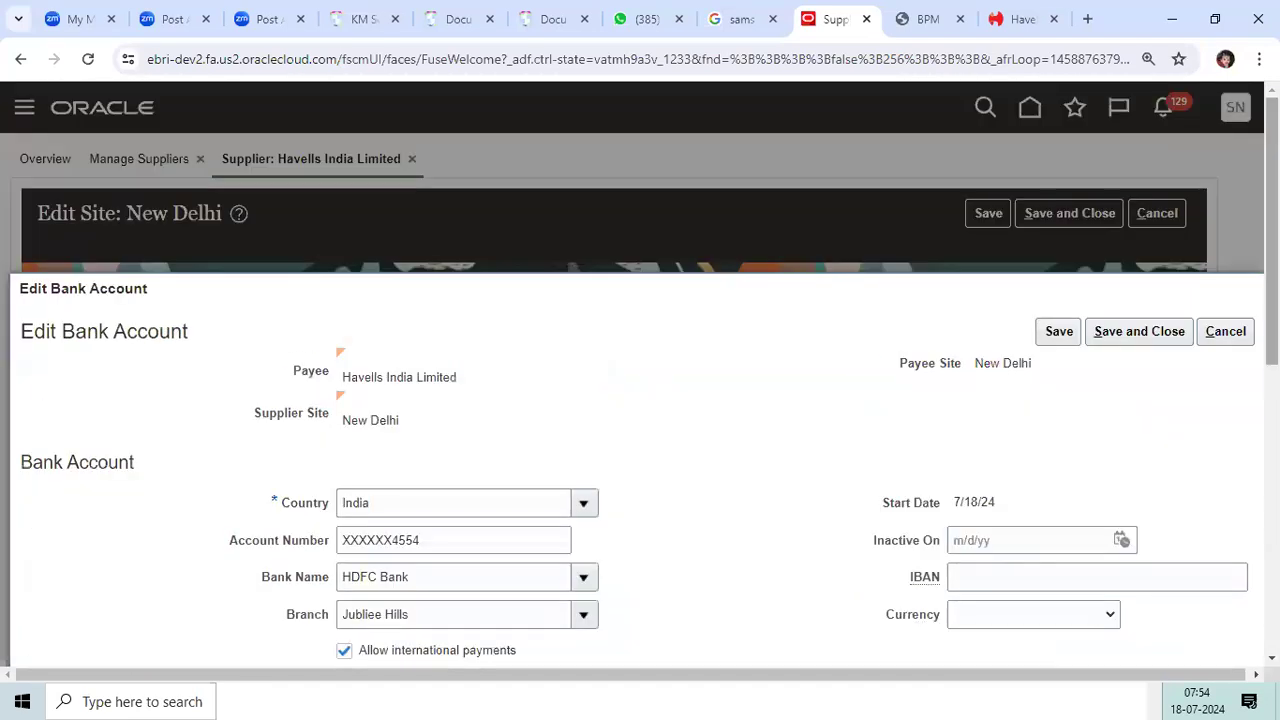
left_click(1212, 338)
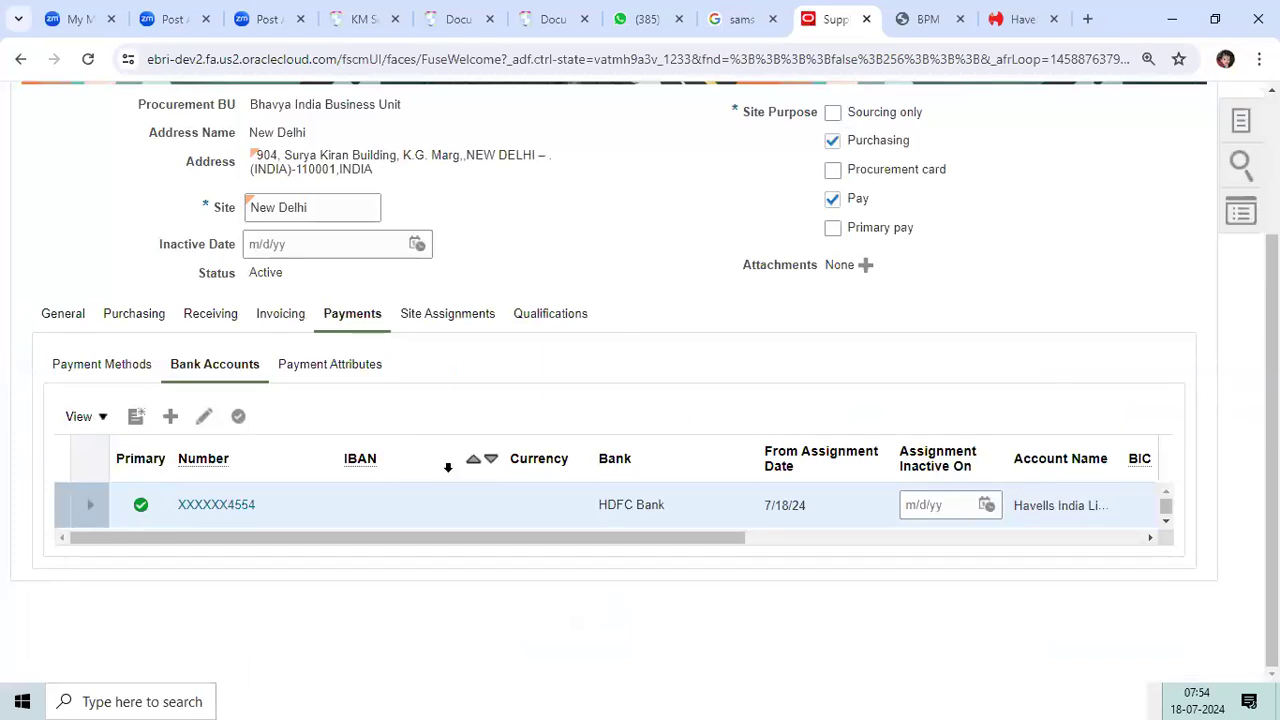
Review the payment methods available for the New Delhi site and return to its bank accounts.
left_click(103, 366)
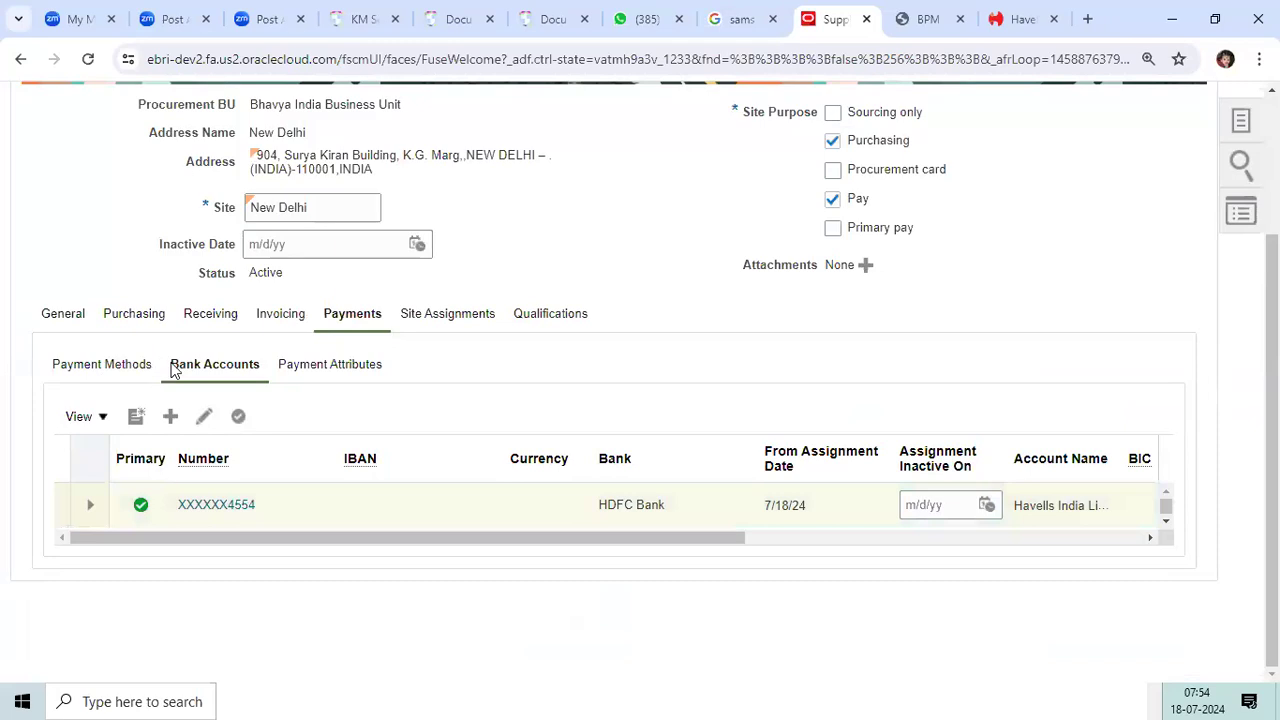
scroll(271, 434, "down", 2)
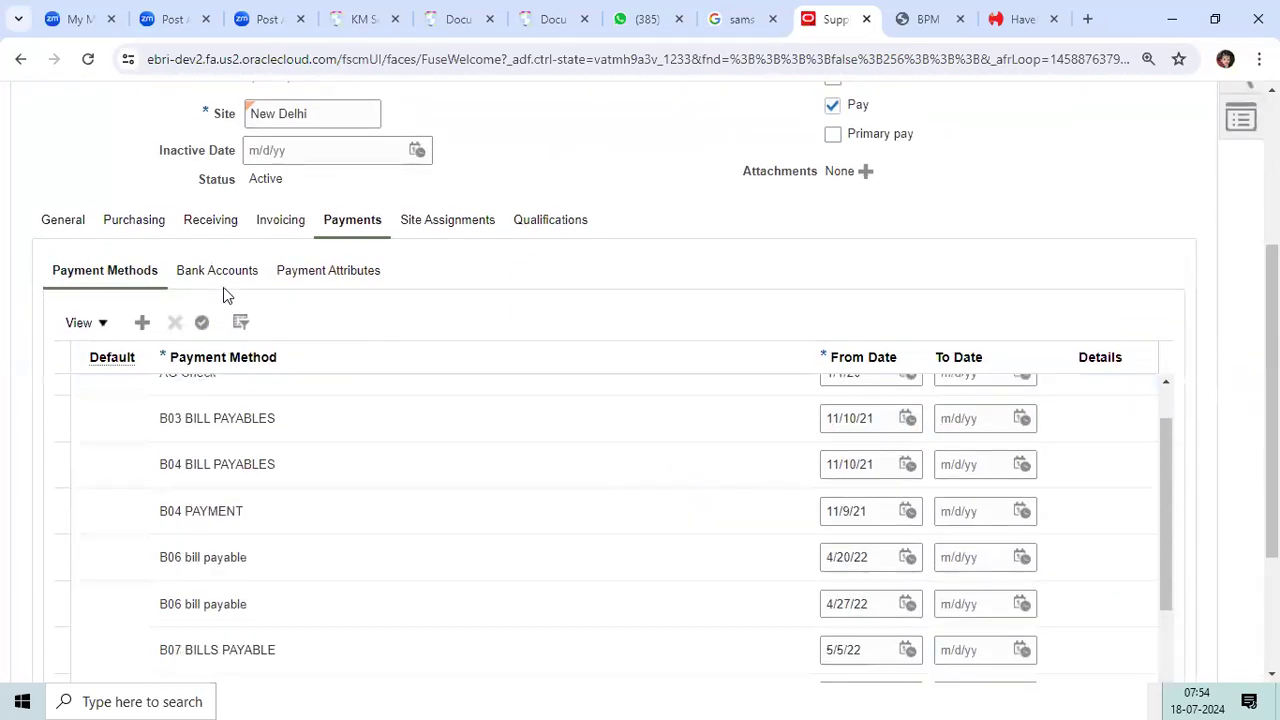
left_click(230, 282)
scroll(363, 457, "up", 5)
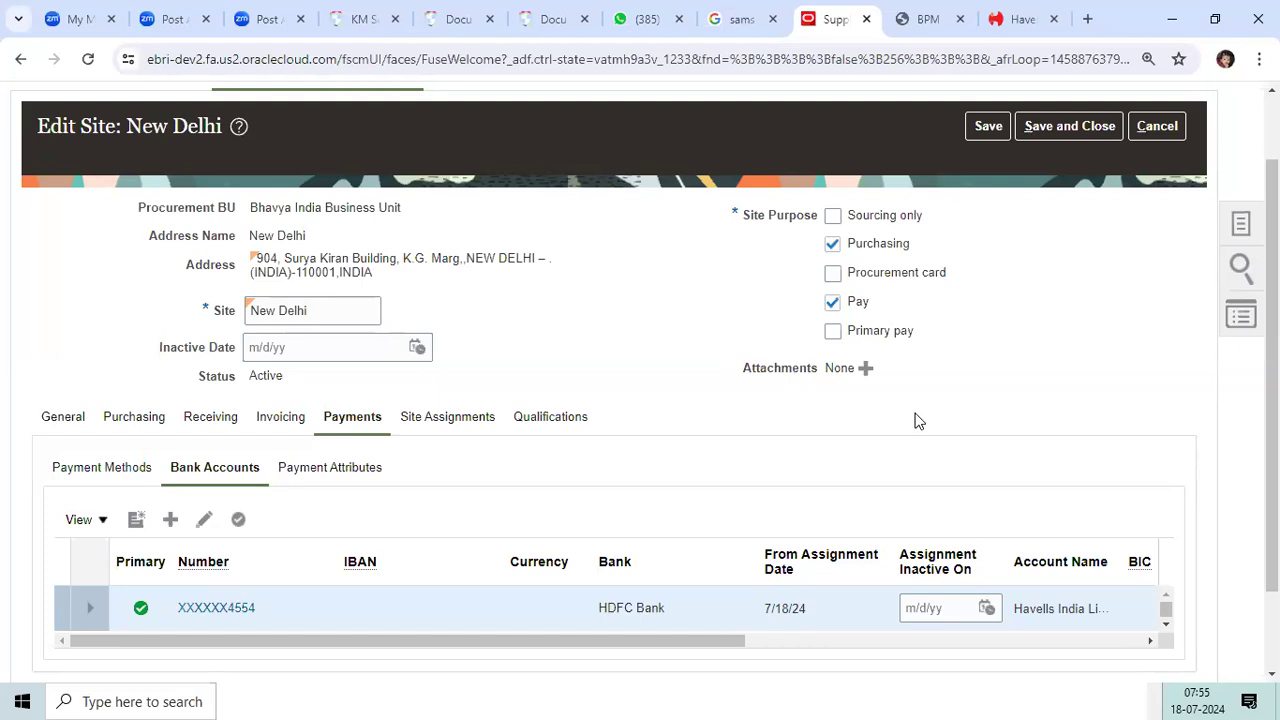
Switch to the BPM Worklist page and look through the supplier tasks, such as SupplierContactChangeRequestFyi, SupplierInternalRegistrationFyi and SpendAuthorizationApproval.
left_click(922, 19)
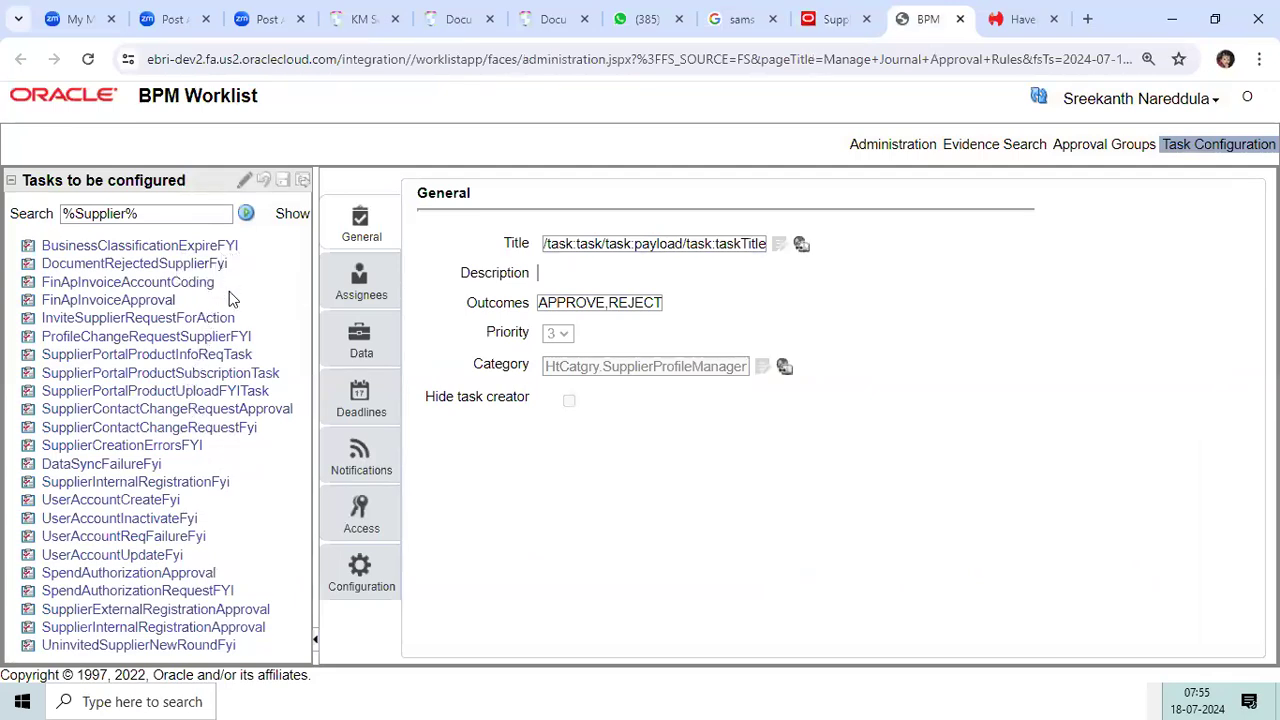
left_click(183, 447)
left_click(186, 430)
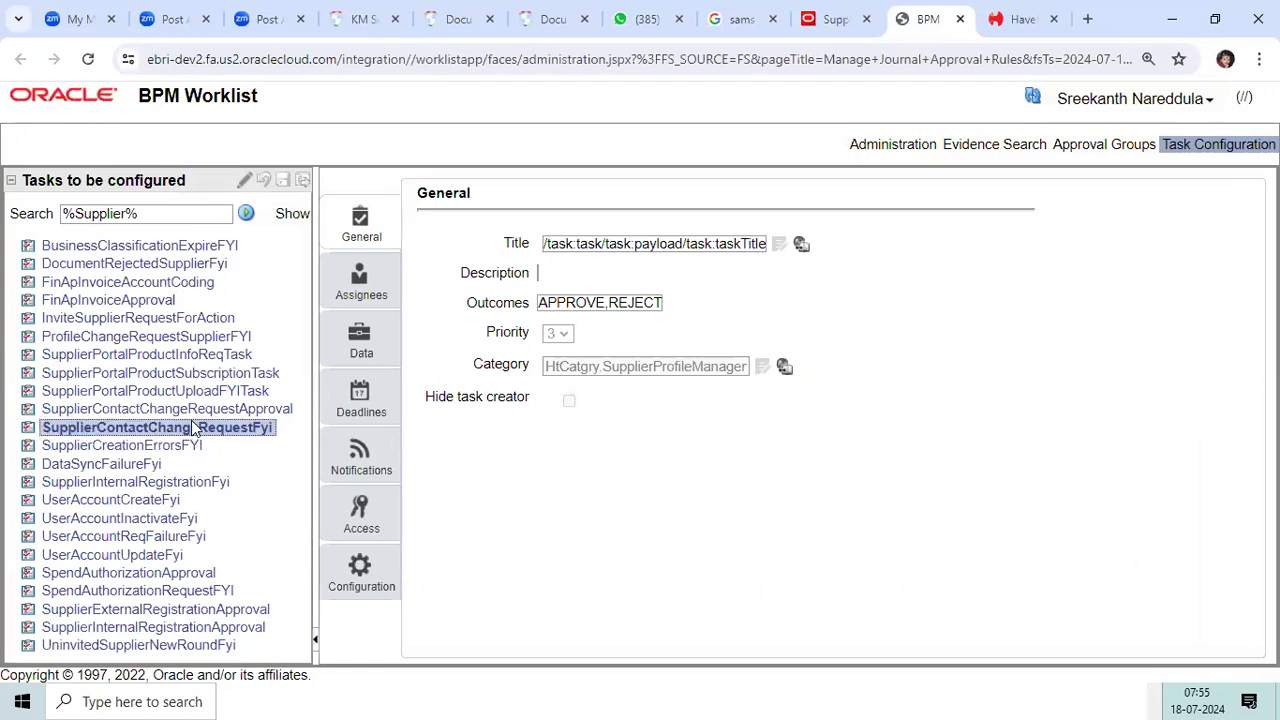
left_click(192, 482)
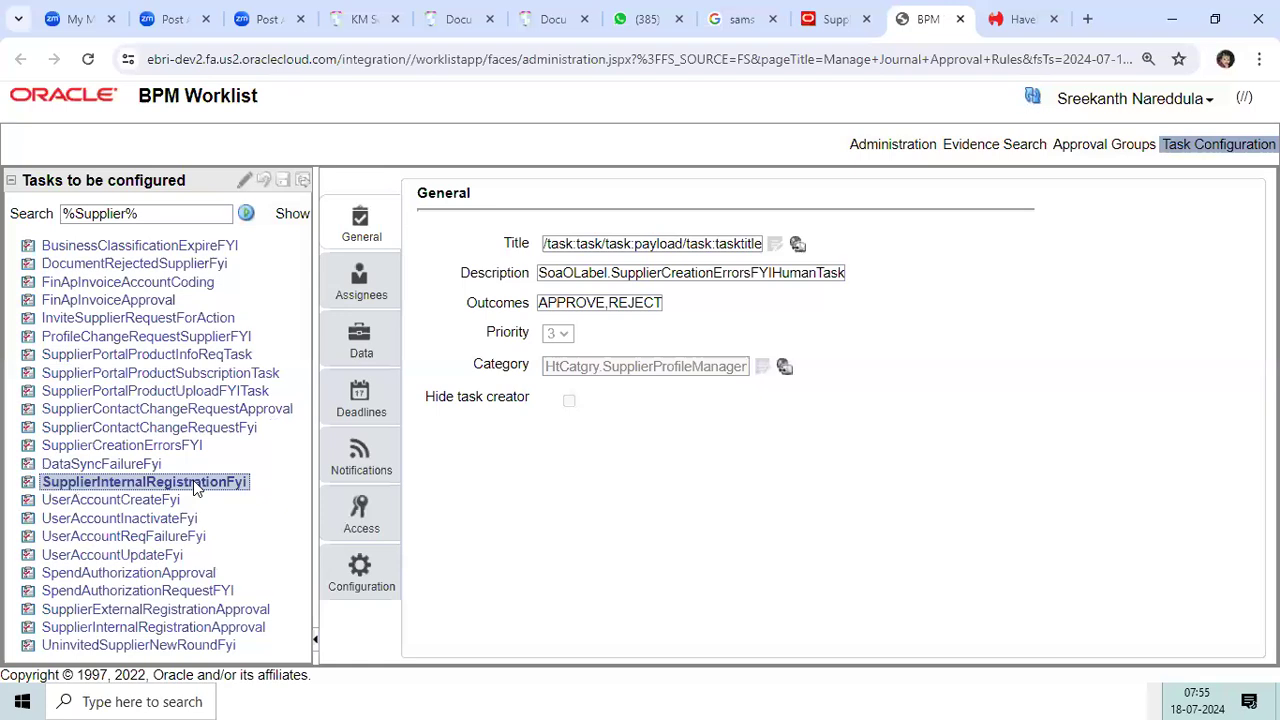
left_click(210, 573)
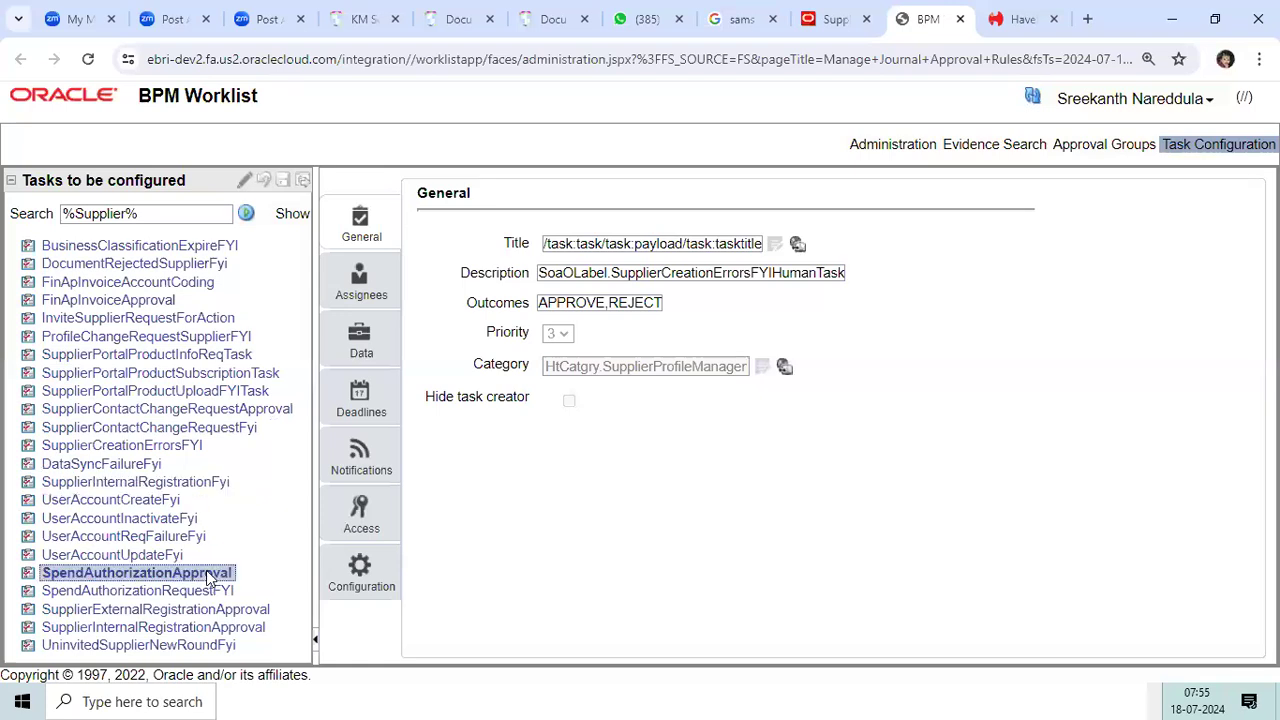